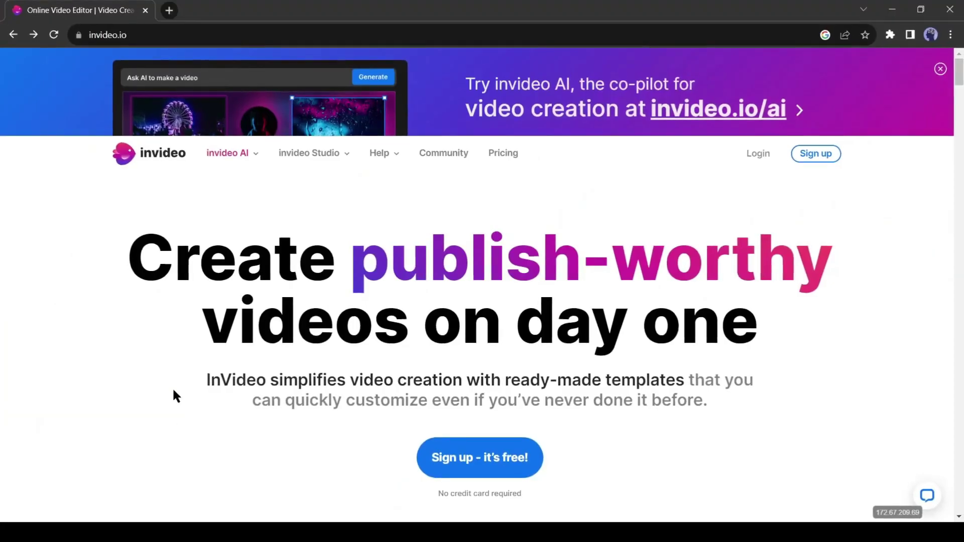
- Open the InVideo AI video creation page
{"action": "scroll", "coordinate": [173, 390], "scroll_direction": "down", "scroll_amount": 6}
{"action": "scroll", "coordinate": [174, 386], "scroll_direction": "down", "scroll_amount": 2}
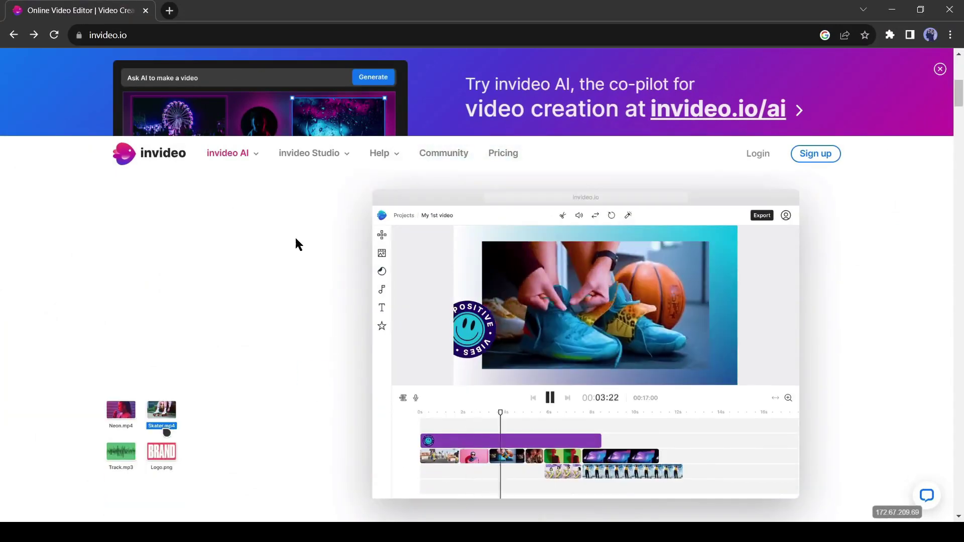
{"action": "left_click", "coordinate": [712, 119]}
{"action": "scroll", "coordinate": [801, 230], "scroll_direction": "down", "scroll_amount": 3}
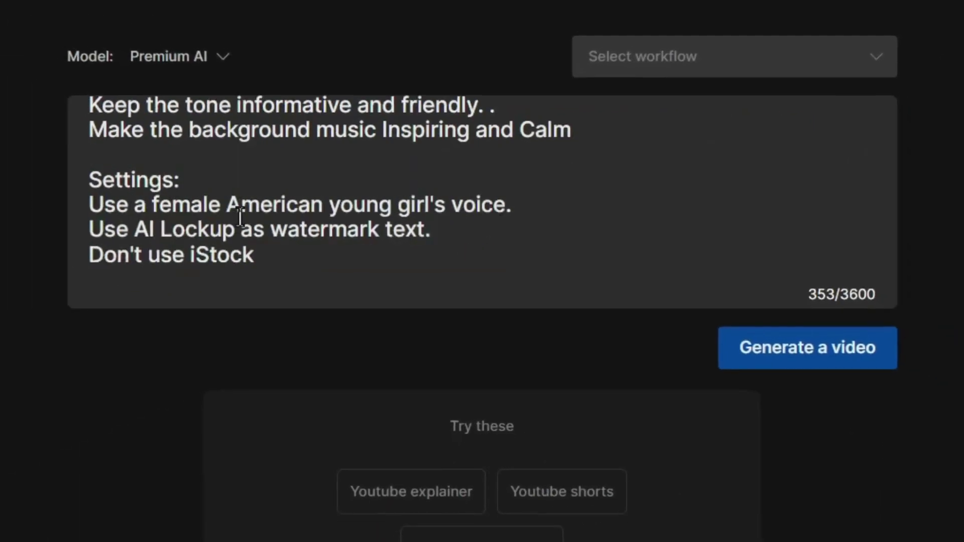
- Correct 'youtube' to 'YouTube' in the 2-minute Europe summer video prompt
{"action": "scroll", "coordinate": [297, 285], "scroll_direction": "up", "scroll_amount": 3}
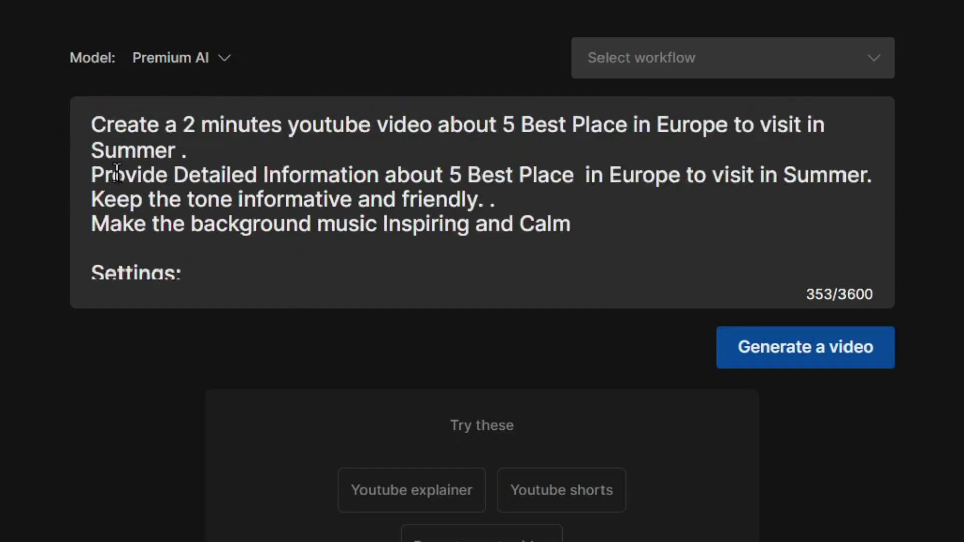
{"action": "double_click", "coordinate": [370, 131]}
{"action": "type", "text": "YouTube"}
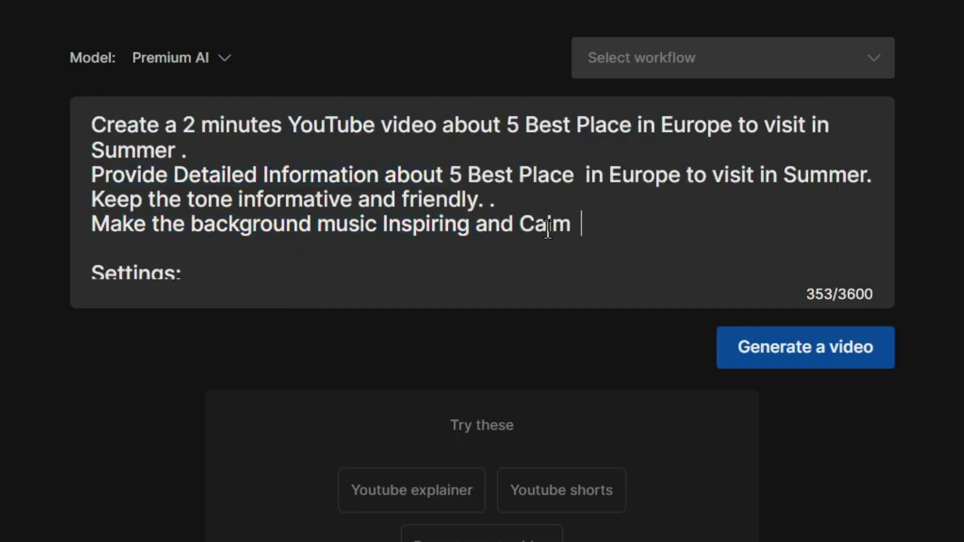
{"action": "scroll", "coordinate": [549, 229], "scroll_direction": "down", "scroll_amount": 2}
{"action": "scroll", "coordinate": [80, 287], "scroll_direction": "up", "scroll_amount": 2}
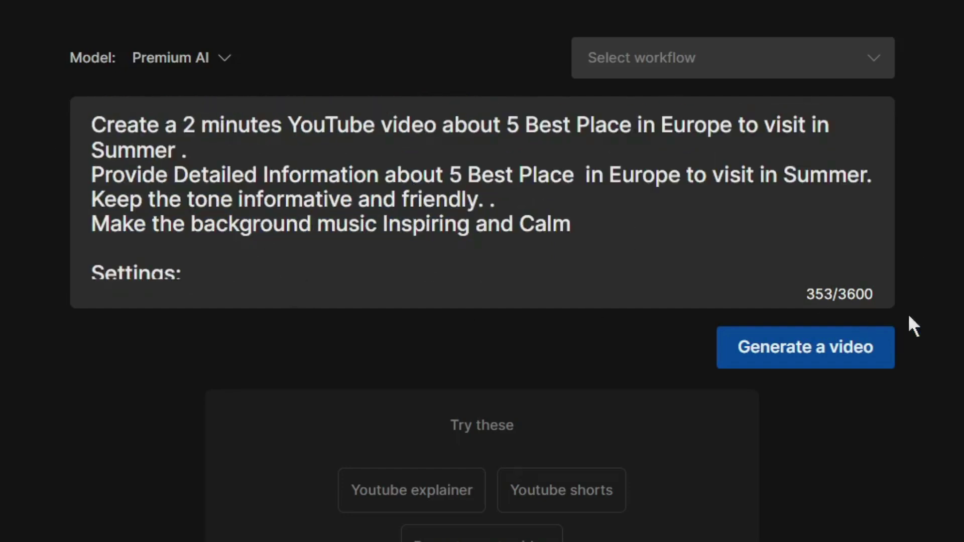
- Generate 'Summer in Europe: Top 5 Must-Visit Destinations' and switch its narration to an American male voice
{"action": "left_click", "coordinate": [797, 347]}
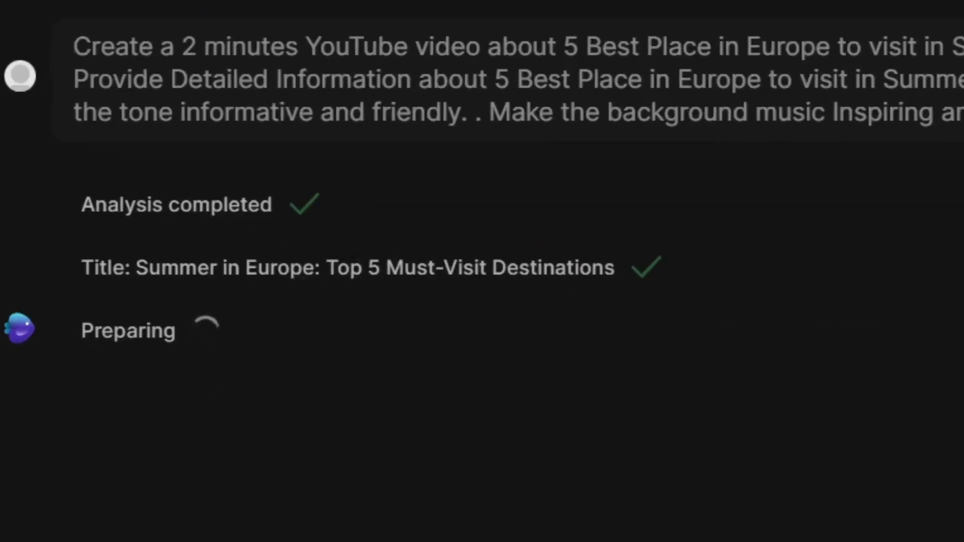
{"action": "left_click_drag", "start_coordinate": [136, 267], "coordinate": [605, 295]}
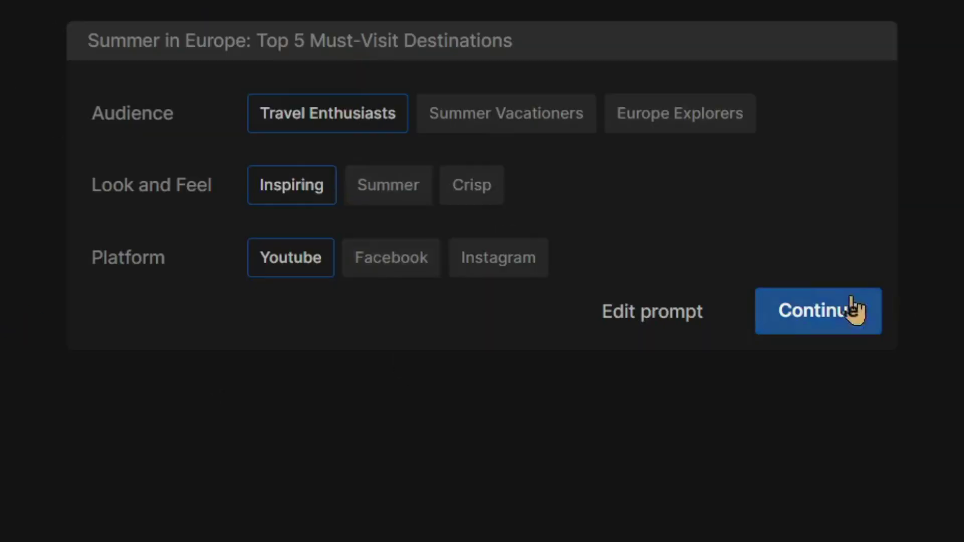
{"action": "left_click", "coordinate": [854, 311]}
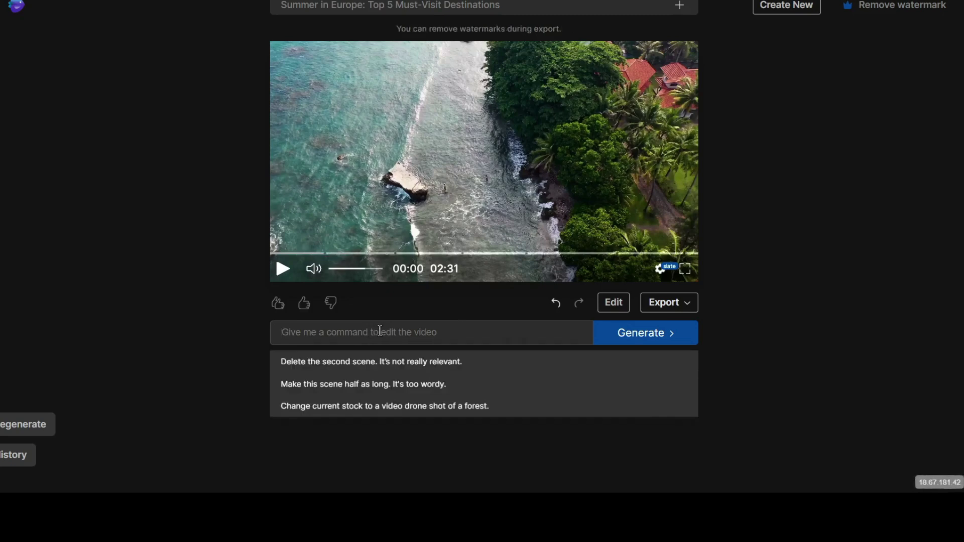
{"action": "type", "text": "Change the voice to Ame"}
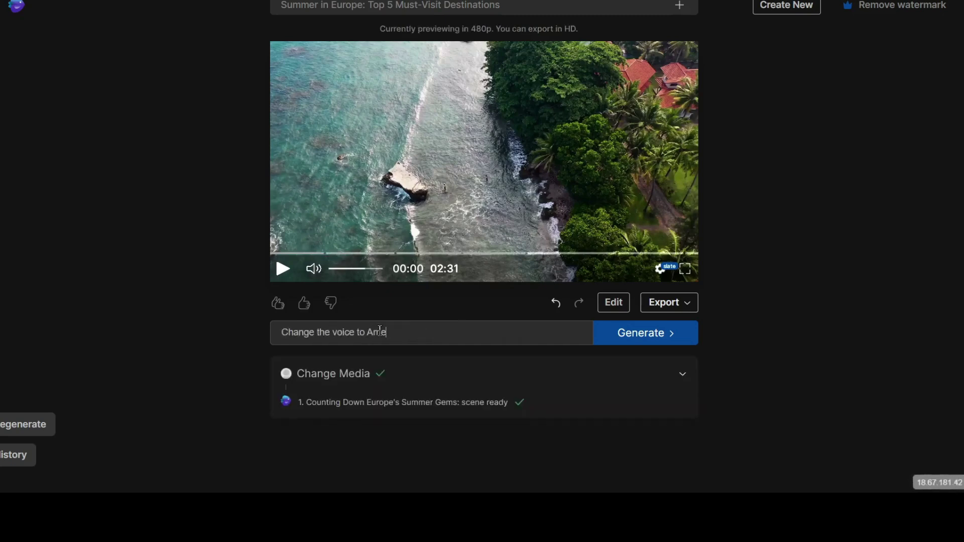
{"action": "type", "text": "rican Male voice"}
{"action": "key", "text": "Return"}
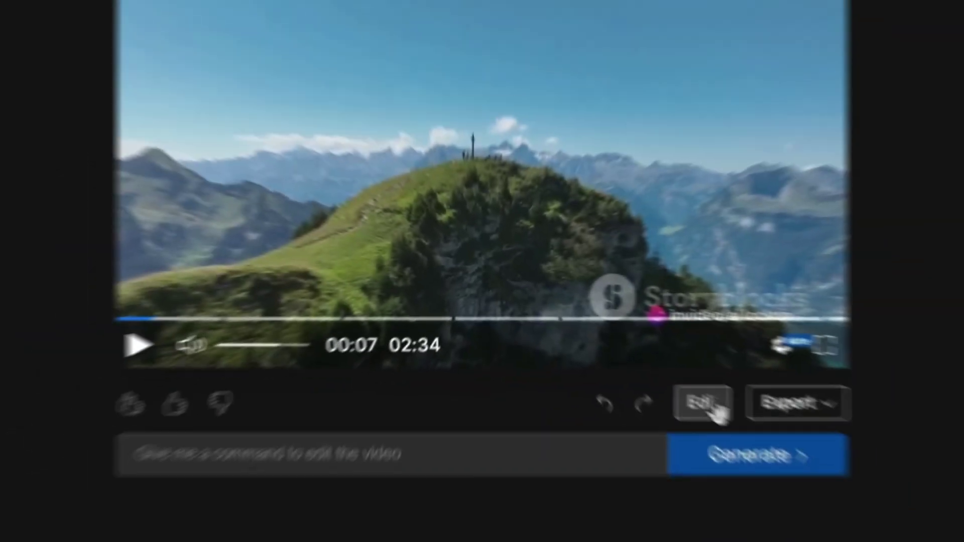
- Replace scene 1's first media with the aerial beach clip from the Vacation stock search
{"action": "left_click", "coordinate": [712, 408]}
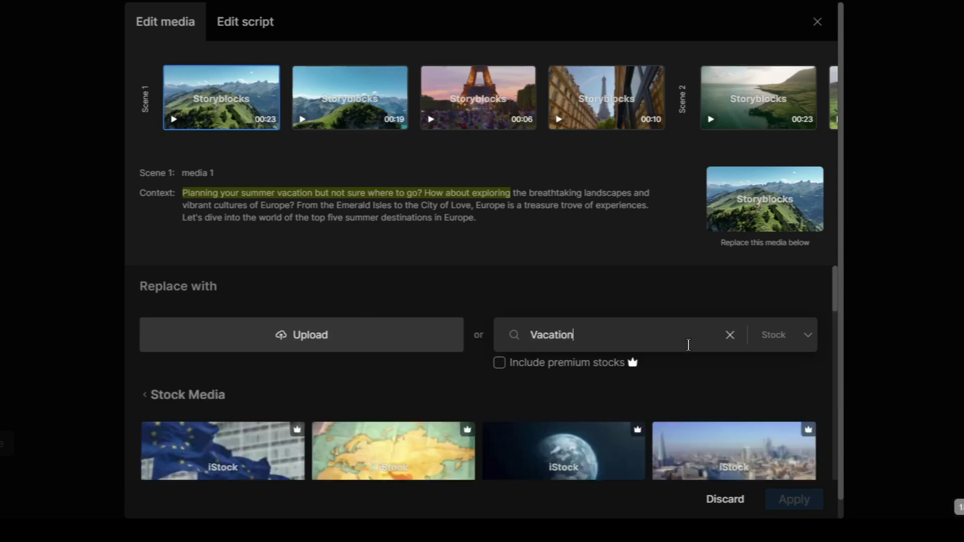
{"action": "scroll", "coordinate": [452, 381], "scroll_direction": "down", "scroll_amount": 5}
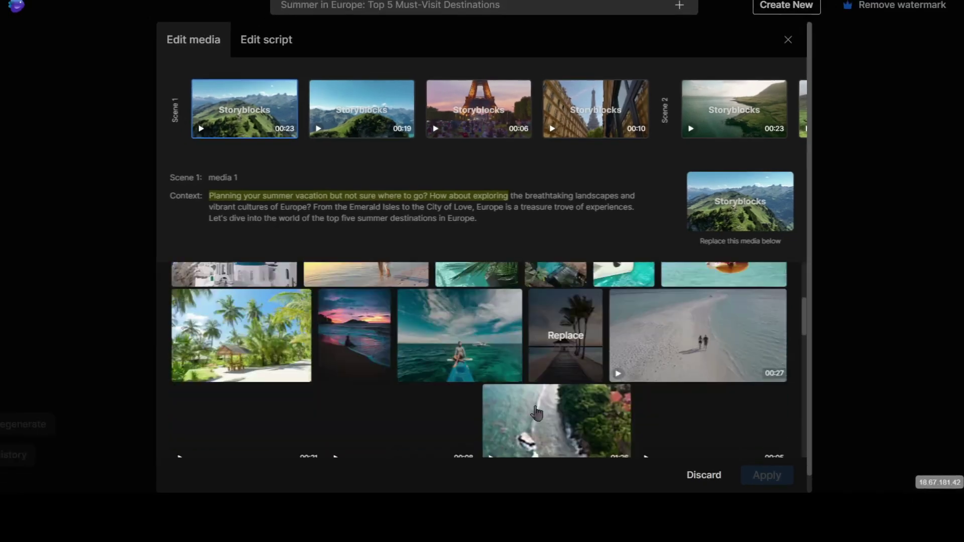
{"action": "scroll", "coordinate": [503, 391], "scroll_direction": "down", "scroll_amount": 2}
{"action": "left_click", "coordinate": [560, 374]}
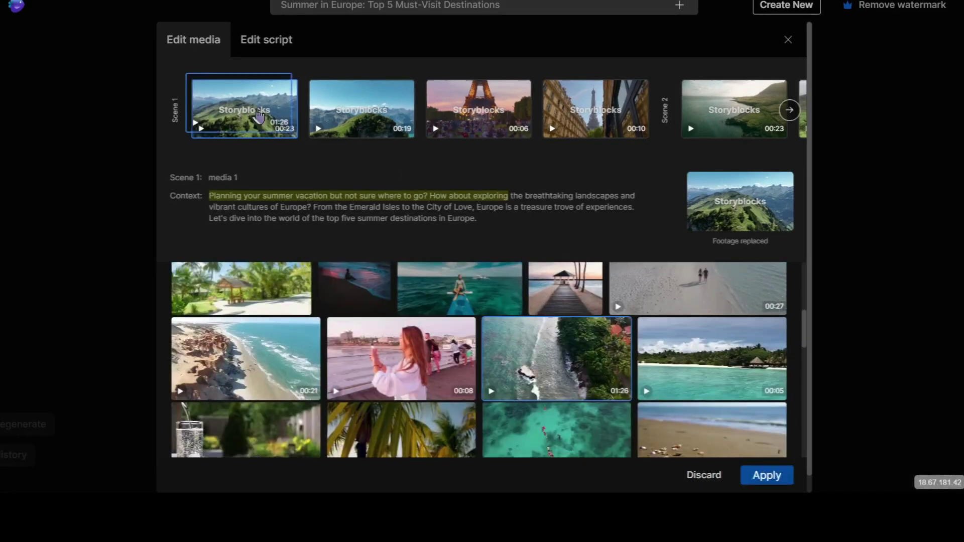
- Change scene 1's media 2 to a drone shot of a busy city through the script editor
{"action": "left_click", "coordinate": [361, 109]}
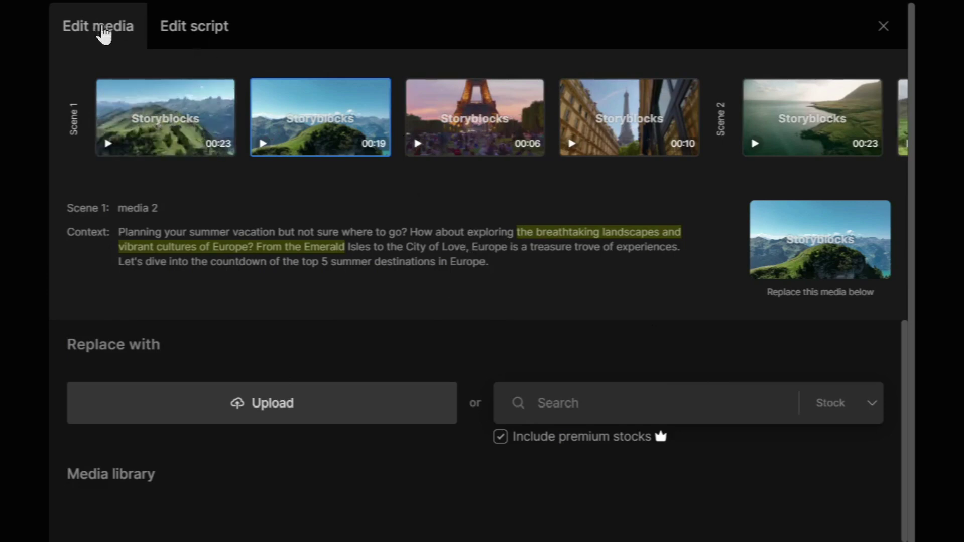
{"action": "left_click", "coordinate": [193, 36]}
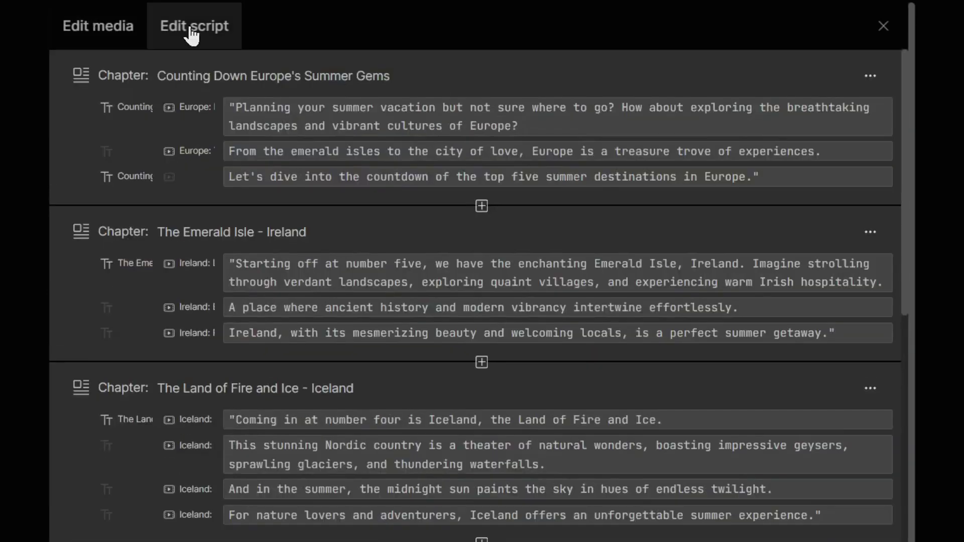
{"action": "scroll", "coordinate": [324, 133], "scroll_direction": "down", "scroll_amount": 2}
{"action": "scroll", "coordinate": [407, 107], "scroll_direction": "up", "scroll_amount": 2}
{"action": "scroll", "coordinate": [254, 149], "scroll_direction": "down", "scroll_amount": 5}
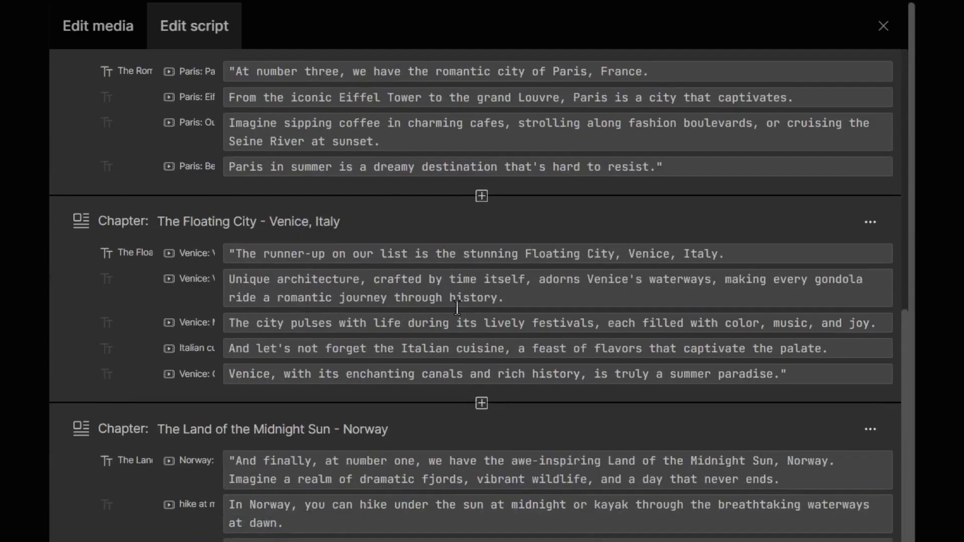
{"action": "scroll", "coordinate": [262, 108], "scroll_direction": "up", "scroll_amount": 5}
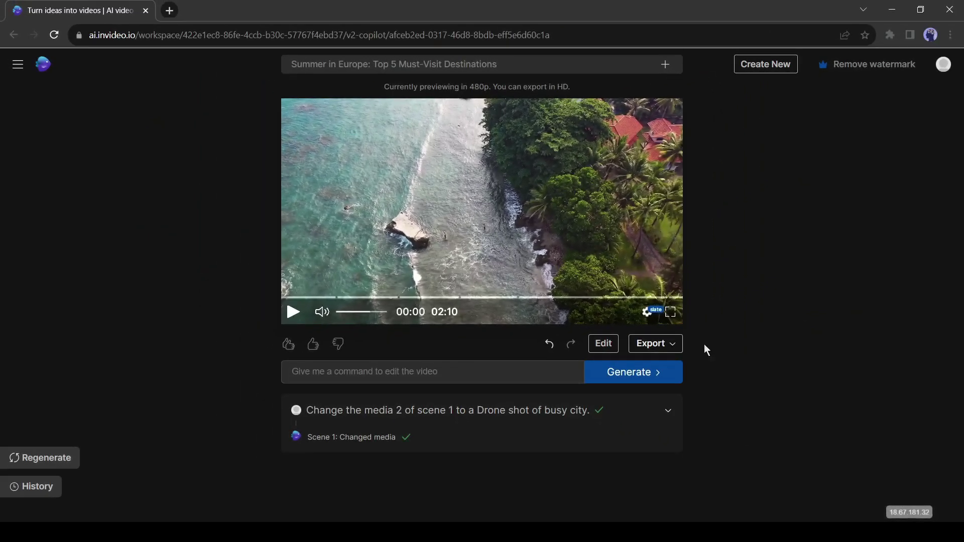
- Export the video at 1080p with stock watermarks and normal InVideo AI branding
{"action": "left_click", "coordinate": [663, 349]}
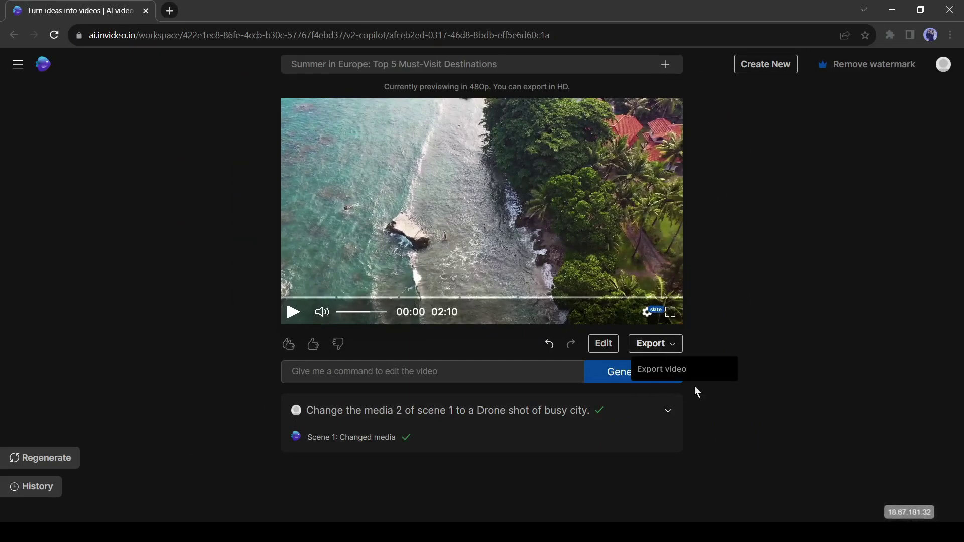
{"action": "left_click", "coordinate": [674, 377]}
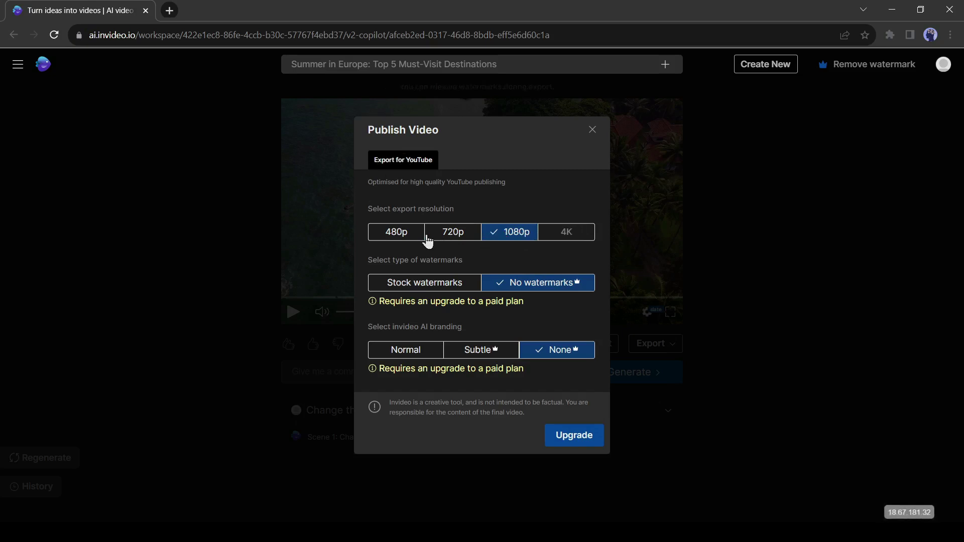
{"action": "left_click_drag", "start_coordinate": [408, 306], "coordinate": [502, 298]}
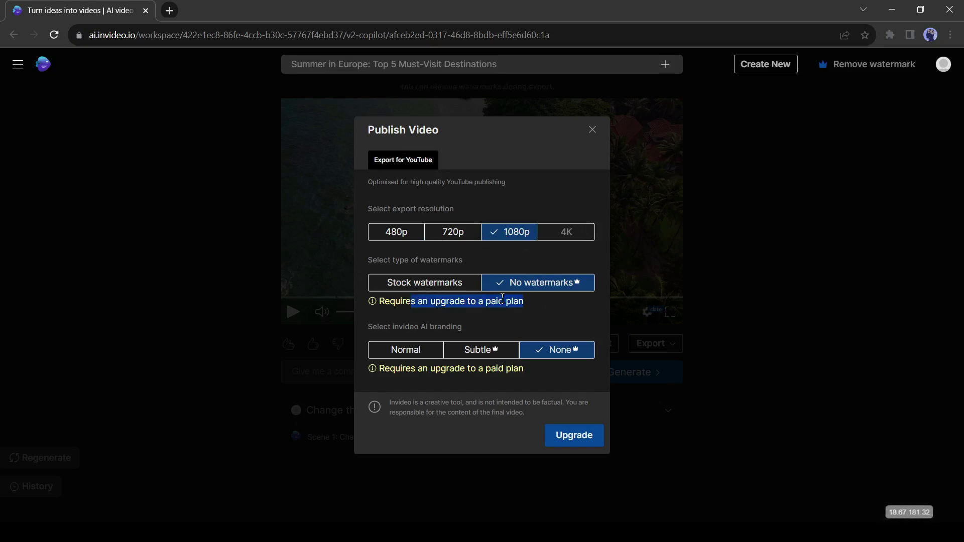
{"action": "left_click", "coordinate": [459, 242]}
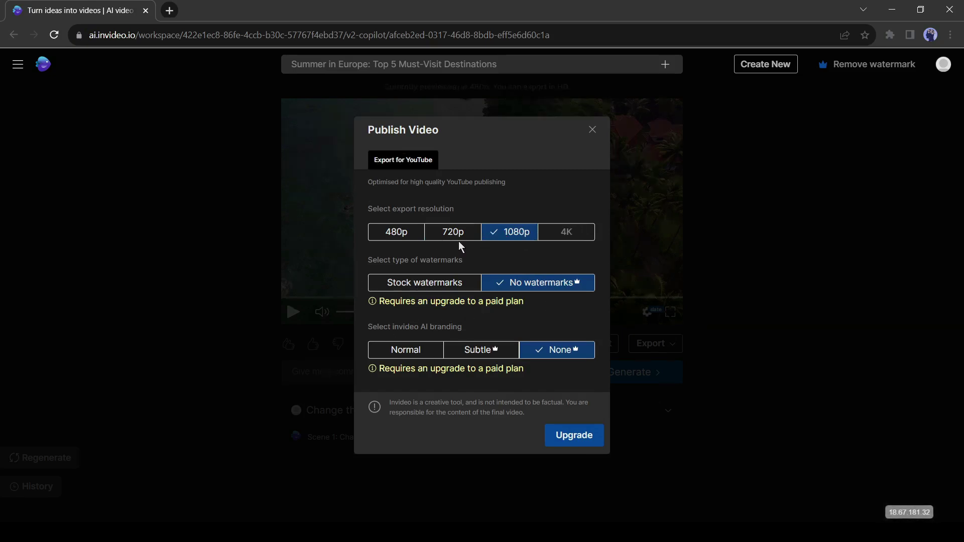
{"action": "left_click", "coordinate": [441, 284]}
{"action": "left_click", "coordinate": [410, 346]}
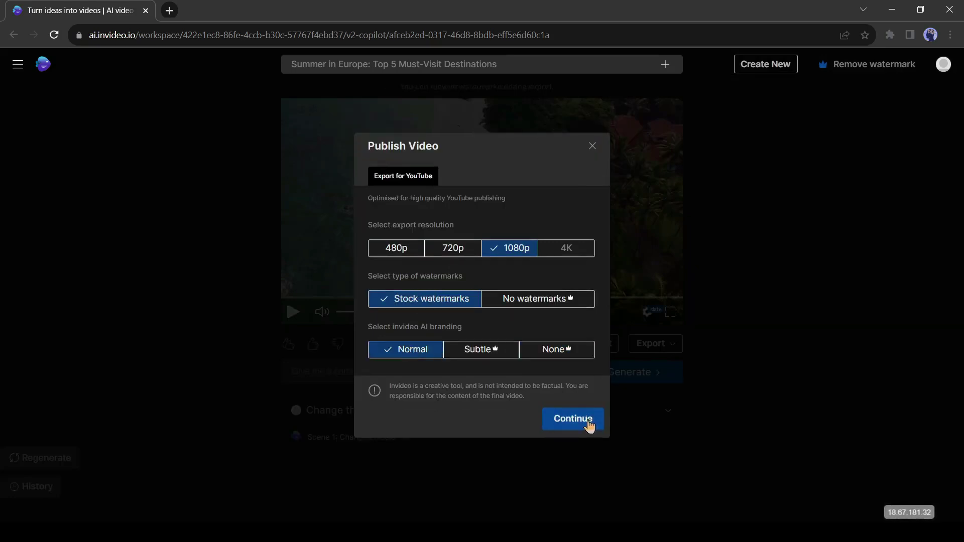
{"action": "left_click", "coordinate": [581, 422]}
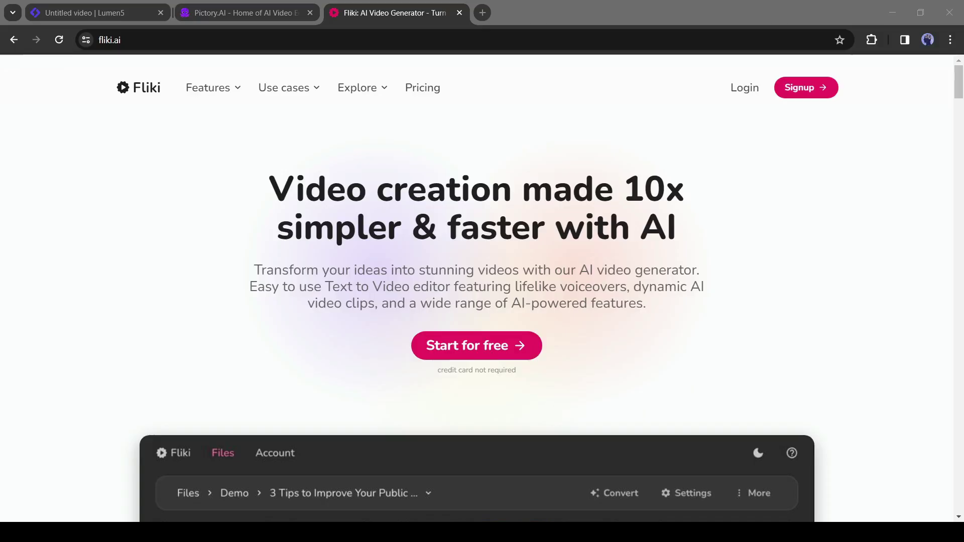
- Scroll through the Fliki homepage and return to the top
{"action": "scroll", "coordinate": [460, 310], "scroll_direction": "down", "scroll_amount": 20}
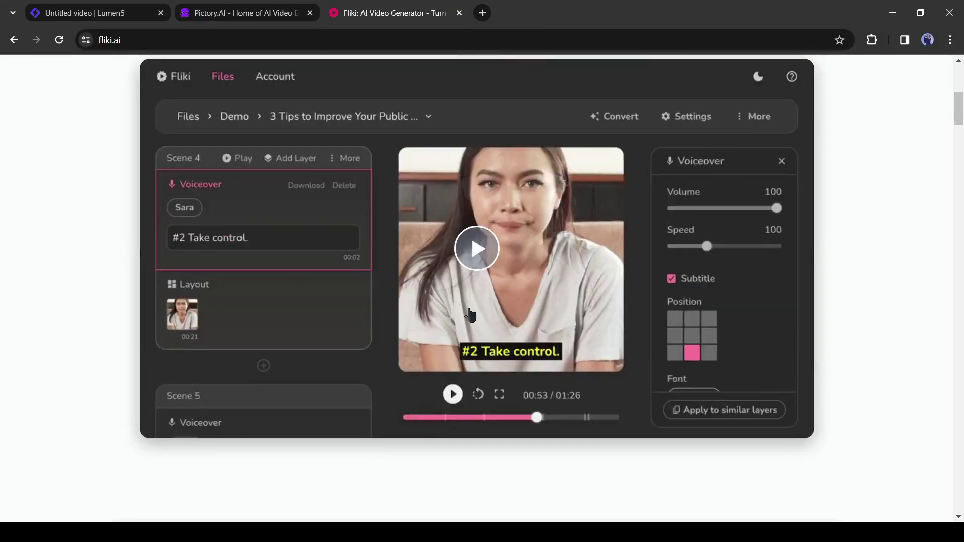
{"action": "scroll", "coordinate": [462, 312], "scroll_direction": "up", "scroll_amount": 4}
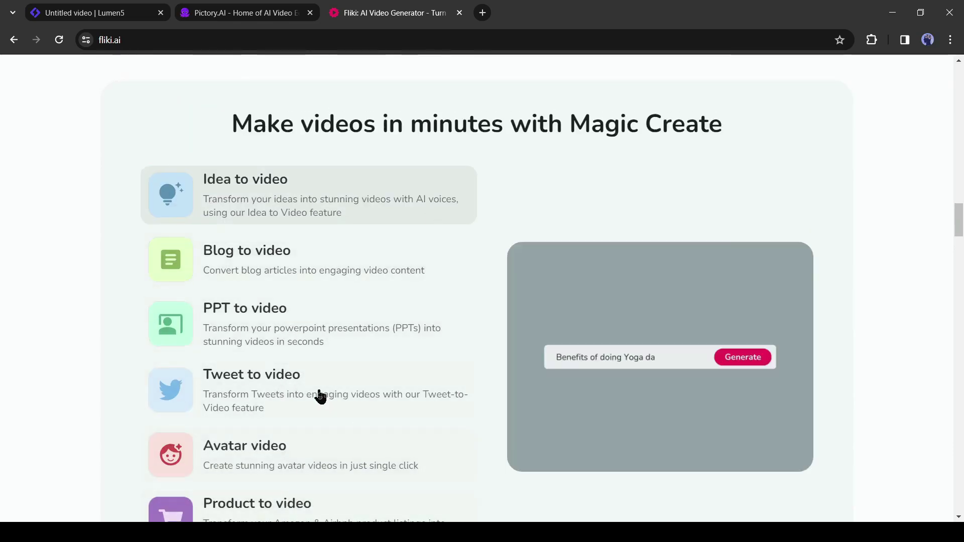
{"action": "scroll", "coordinate": [467, 409], "scroll_direction": "up", "scroll_amount": 15}
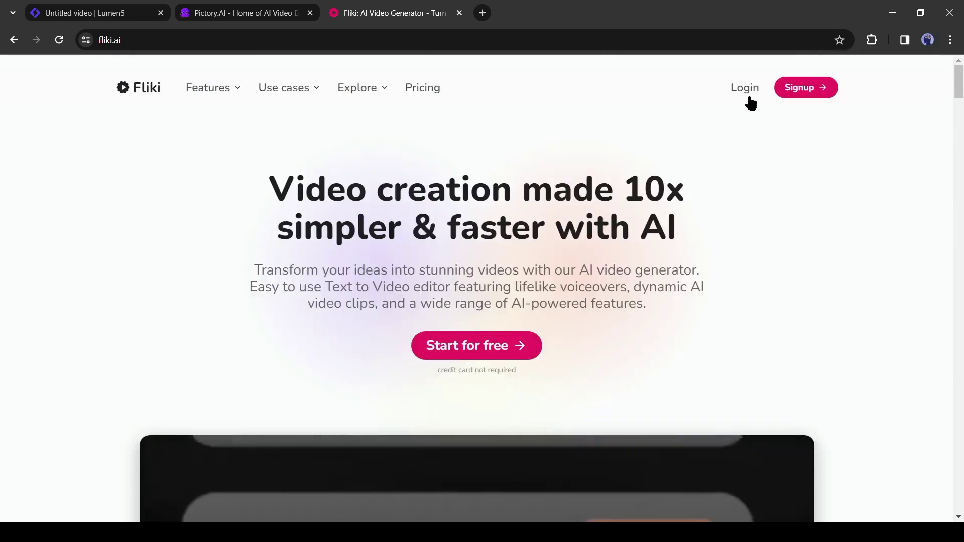
- Log in and create a new English, Landscape 16:9 Fliki file named 'Top 5' starting from an Idea
{"action": "left_click", "coordinate": [748, 93]}
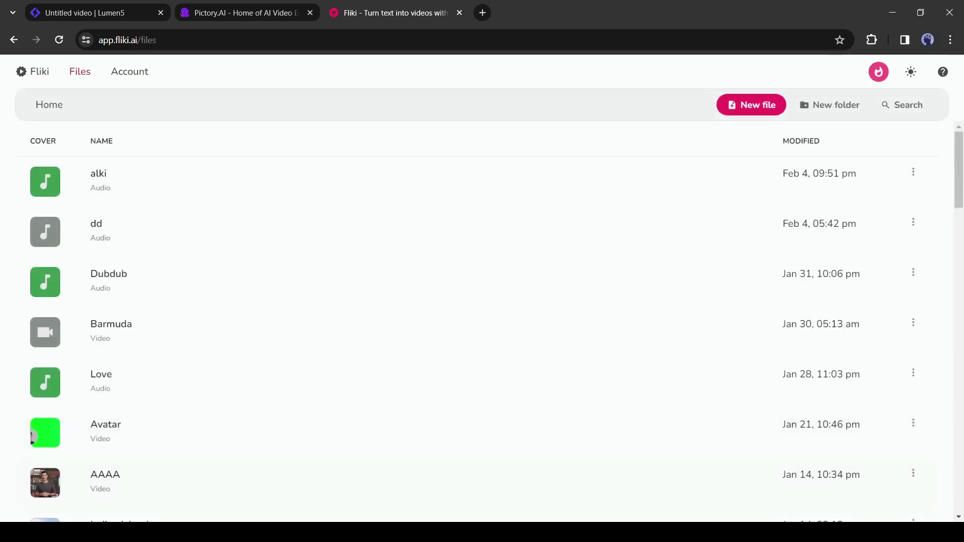
{"action": "left_click", "coordinate": [778, 113]}
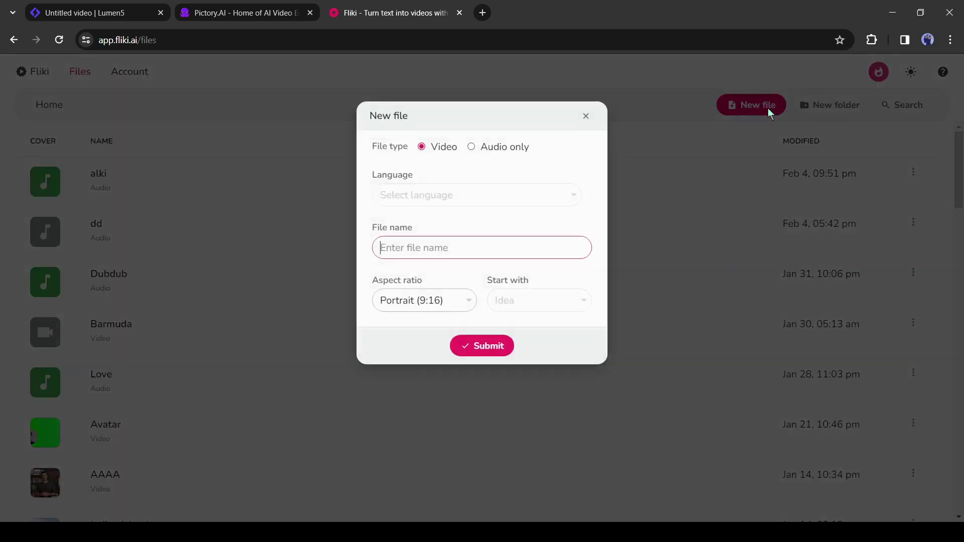
{"action": "left_click", "coordinate": [433, 150]}
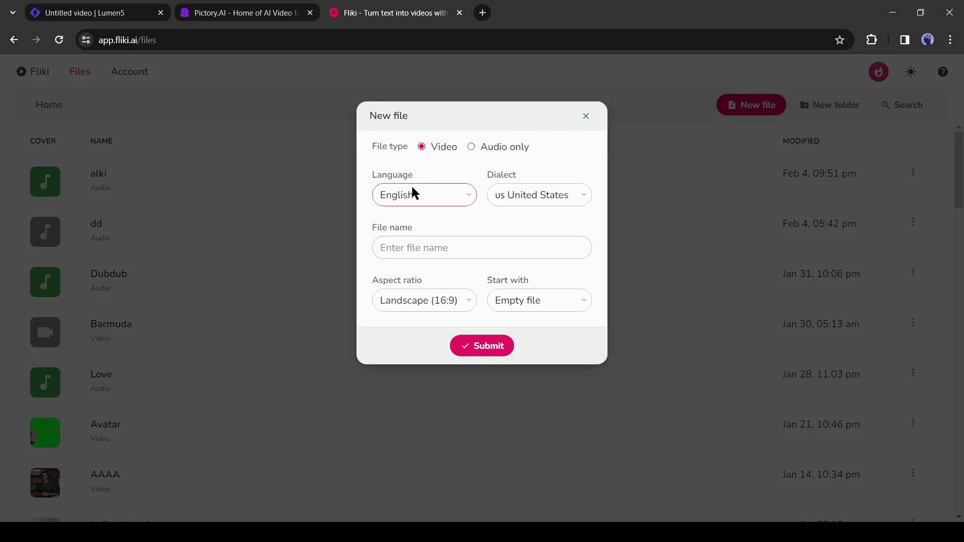
{"action": "left_click", "coordinate": [454, 248]}
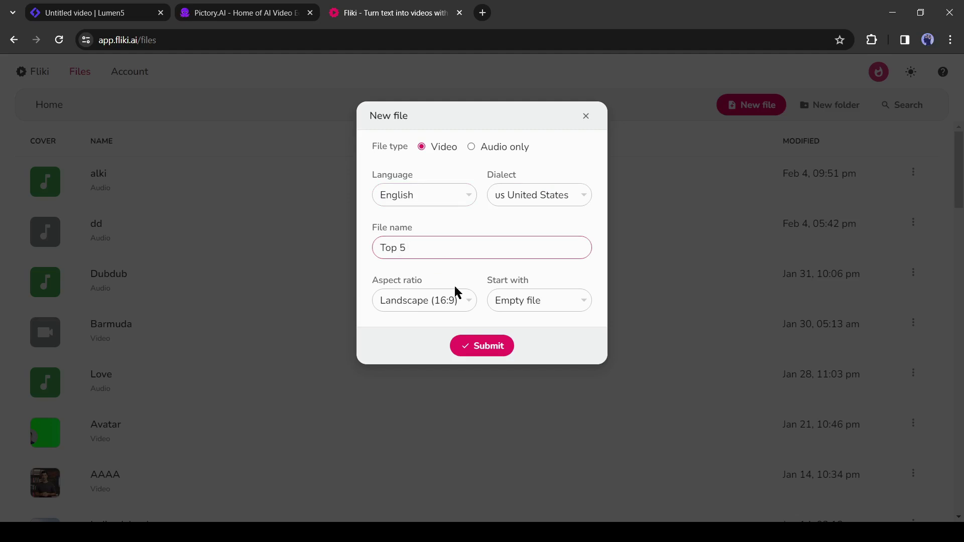
{"action": "left_click", "coordinate": [456, 301]}
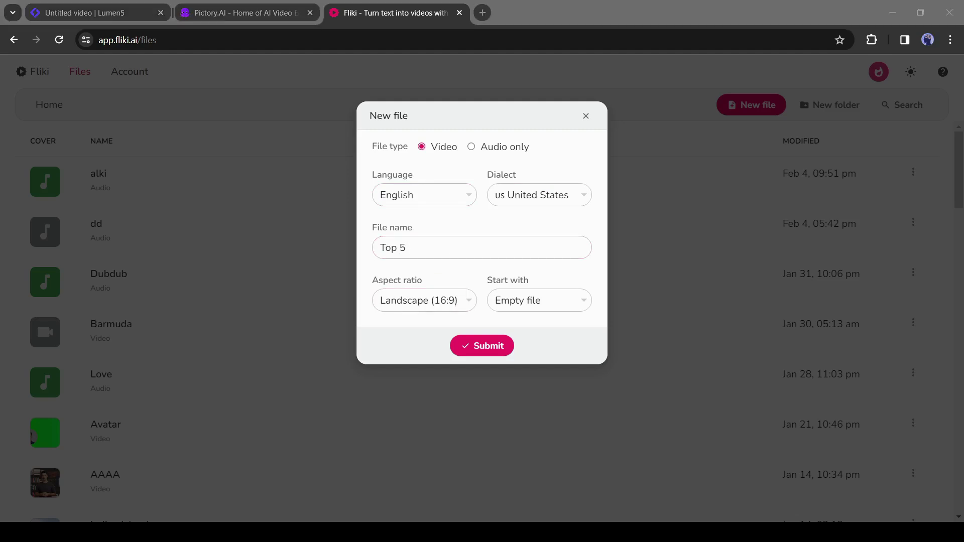
{"action": "left_click", "coordinate": [557, 318]}
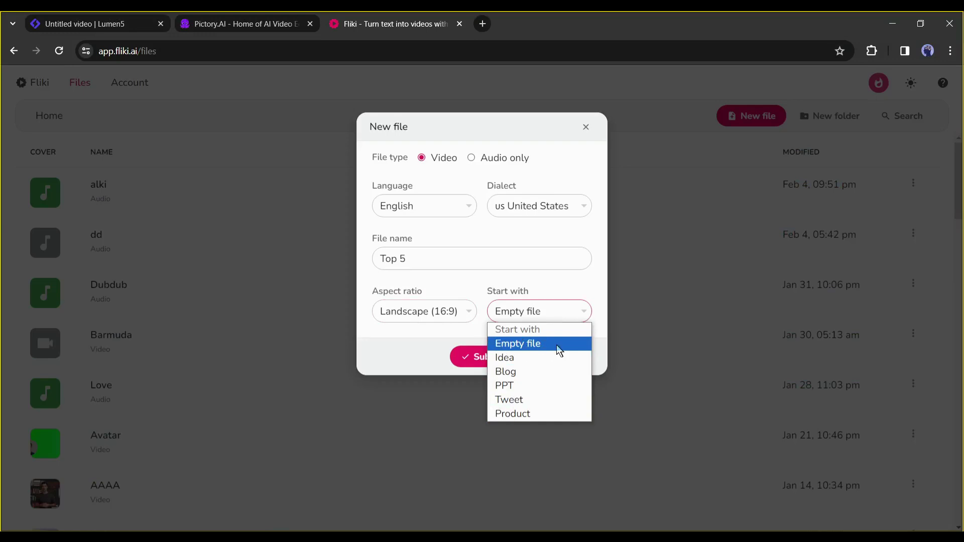
{"action": "key", "text": "Escape"}
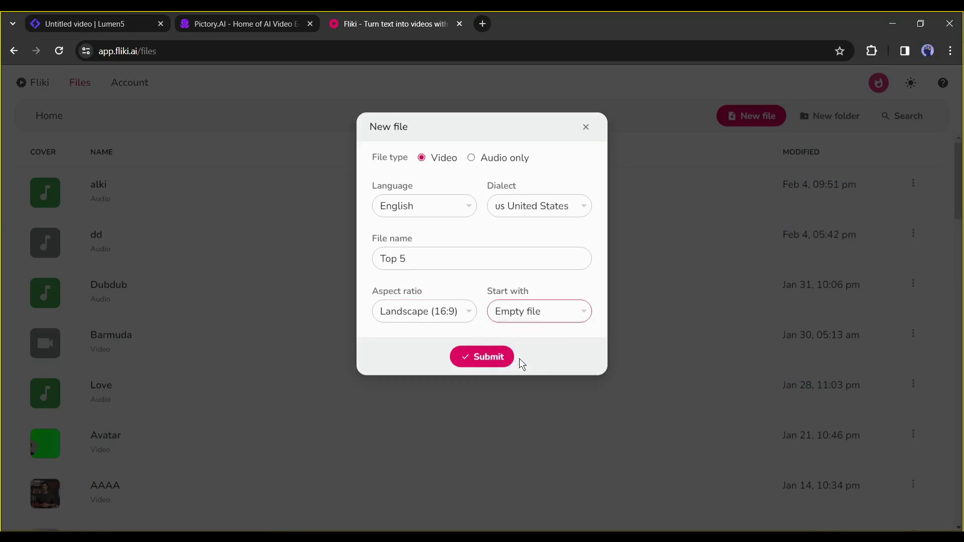
{"action": "left_click", "coordinate": [489, 359]}
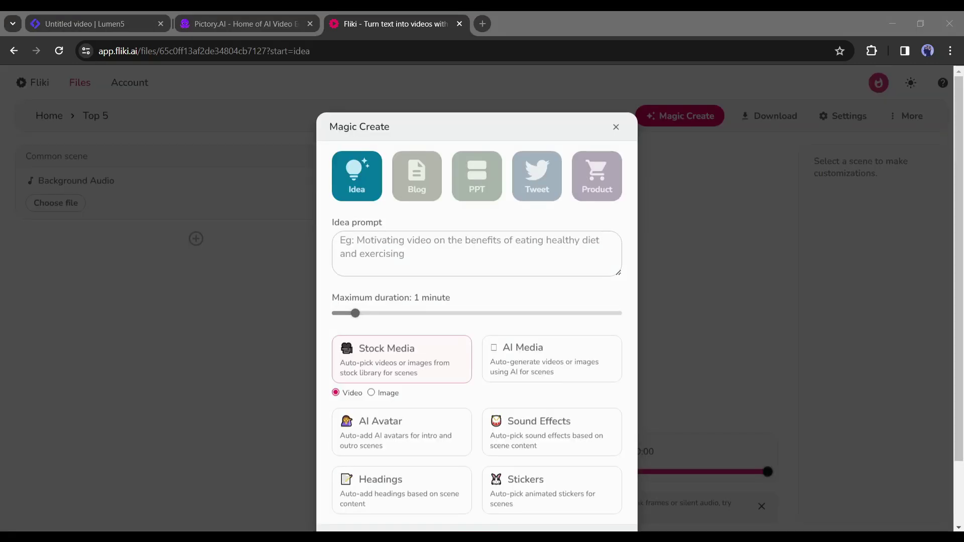
- Generate a 2-minute 'Top 5 beautiful place in USA' idea video with headings, sound effects and stickers
{"action": "left_click", "coordinate": [382, 257]}
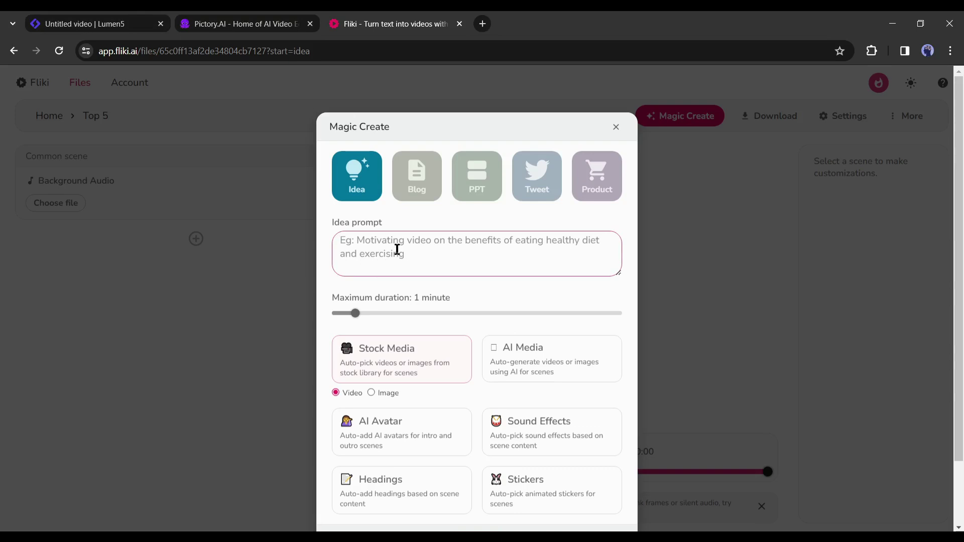
{"action": "type", "text": "Top 5 beautiful place in USA"}
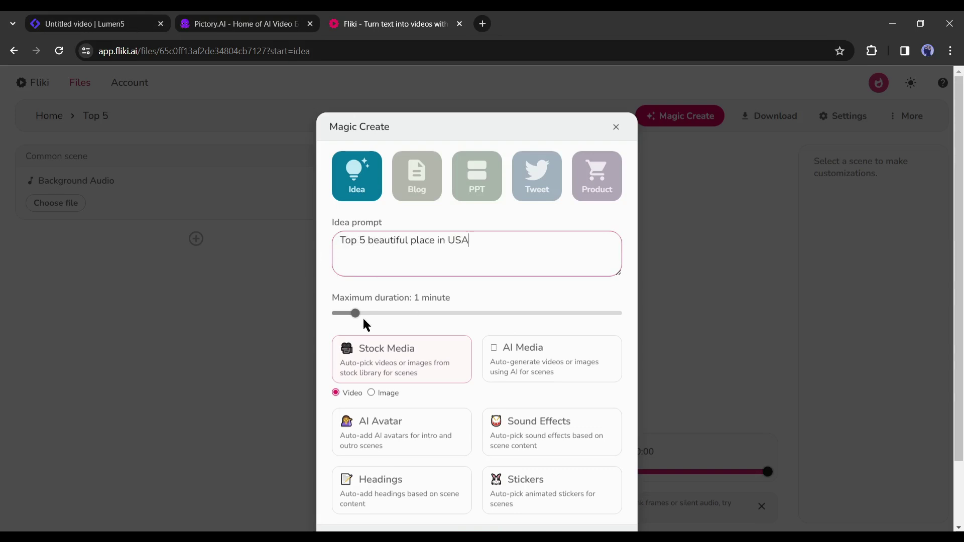
{"action": "left_click", "coordinate": [372, 313]}
{"action": "scroll", "coordinate": [413, 368], "scroll_direction": "down", "scroll_amount": 2}
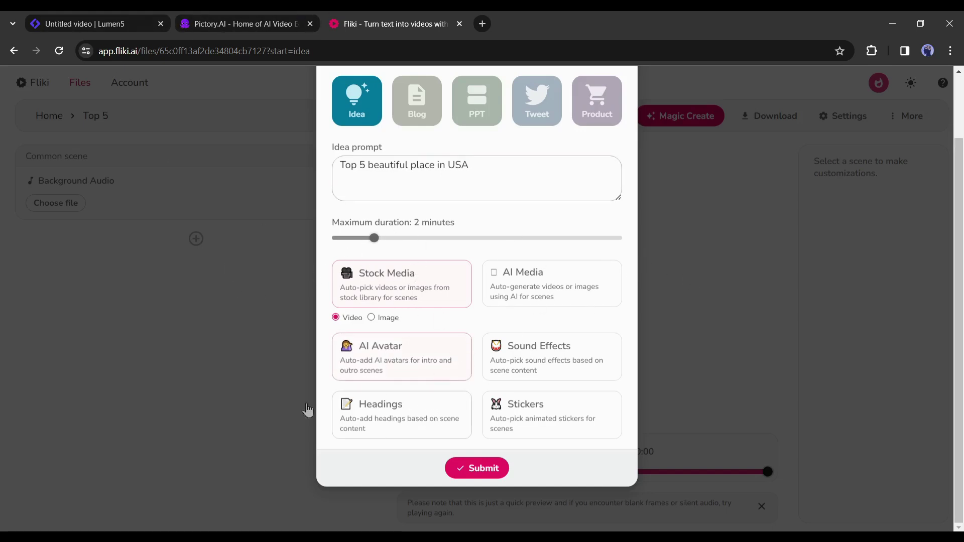
{"action": "left_click", "coordinate": [415, 411]}
{"action": "left_click", "coordinate": [534, 368]}
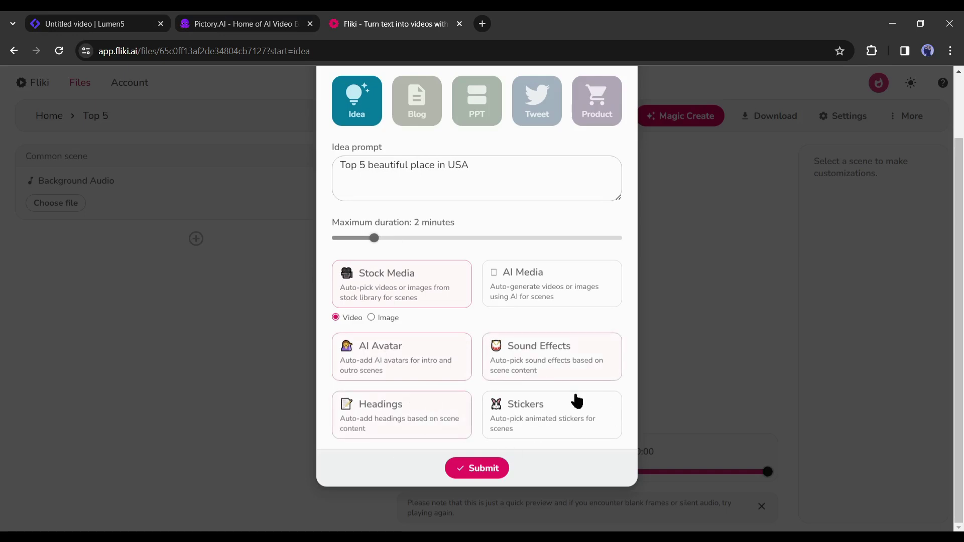
{"action": "left_click", "coordinate": [565, 435]}
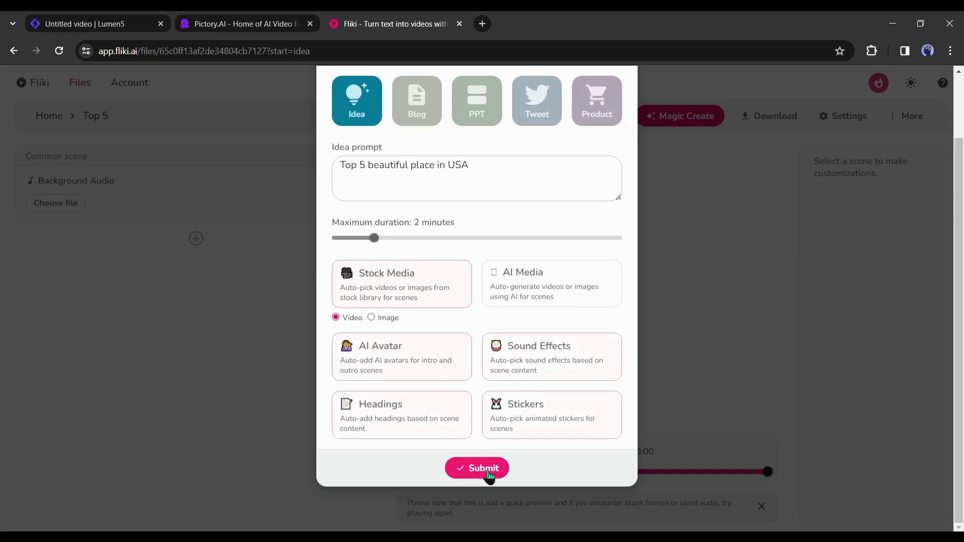
{"action": "left_click", "coordinate": [487, 472]}
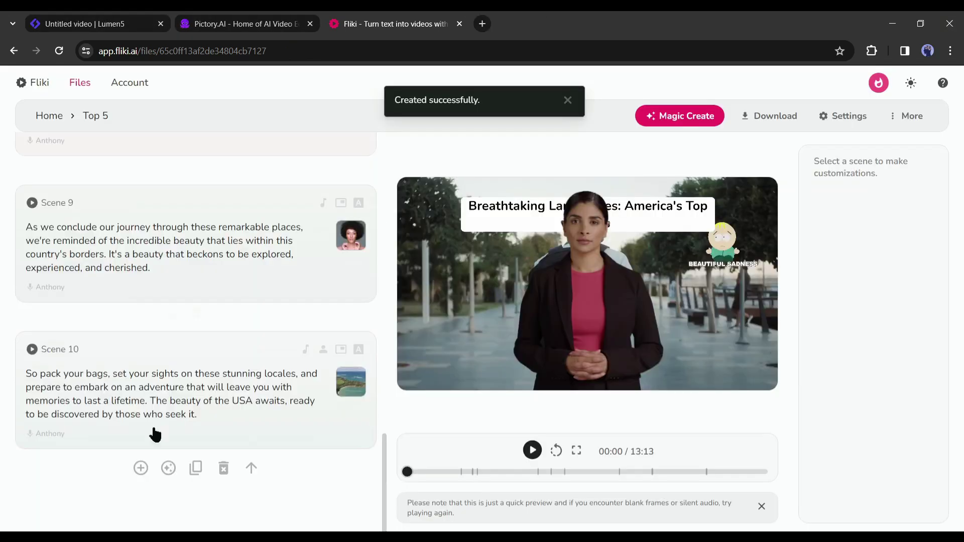
- Check the background music without changing it, then bring up Scene 1's voiceover voice selection
{"action": "scroll", "coordinate": [248, 357], "scroll_direction": "up", "scroll_amount": 15}
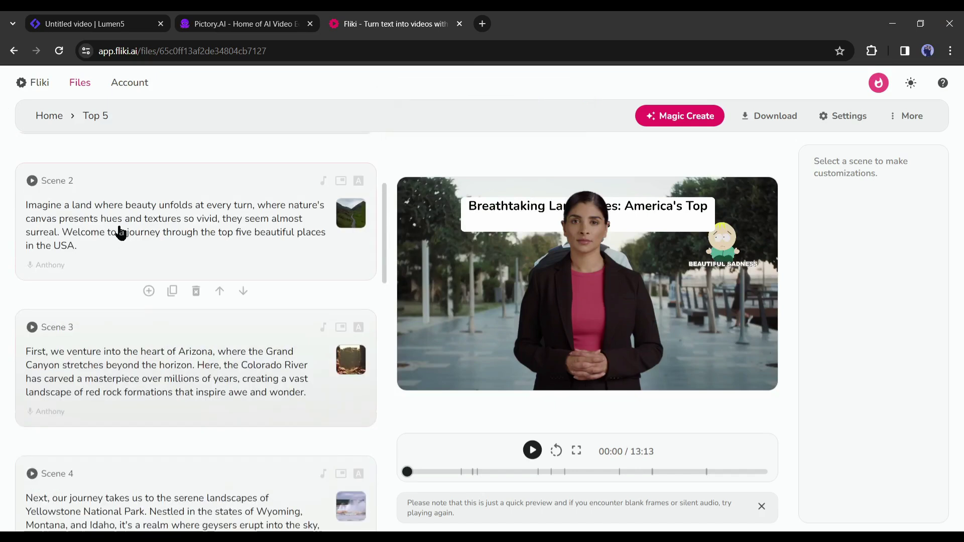
{"action": "scroll", "coordinate": [156, 221], "scroll_direction": "up", "scroll_amount": 5}
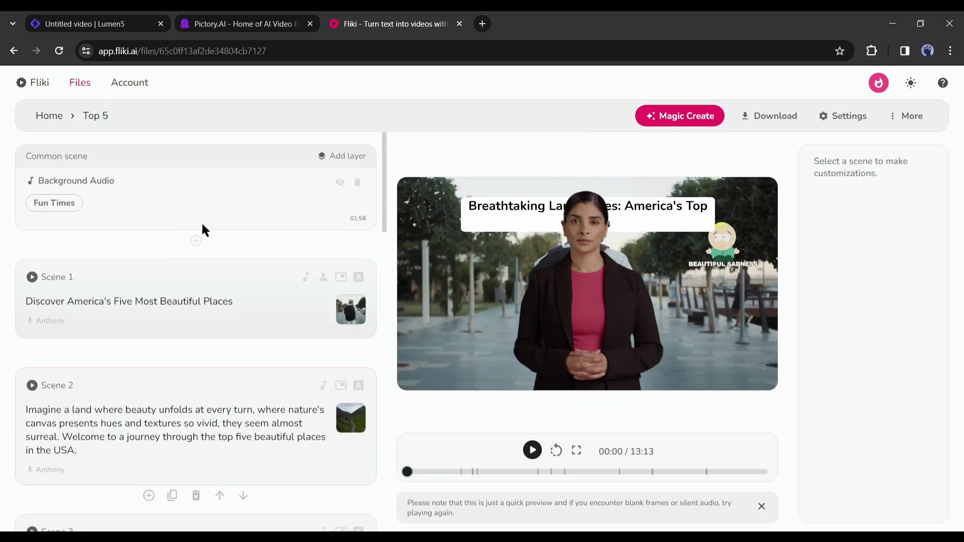
{"action": "left_click", "coordinate": [80, 206]}
{"action": "left_click", "coordinate": [686, 130]}
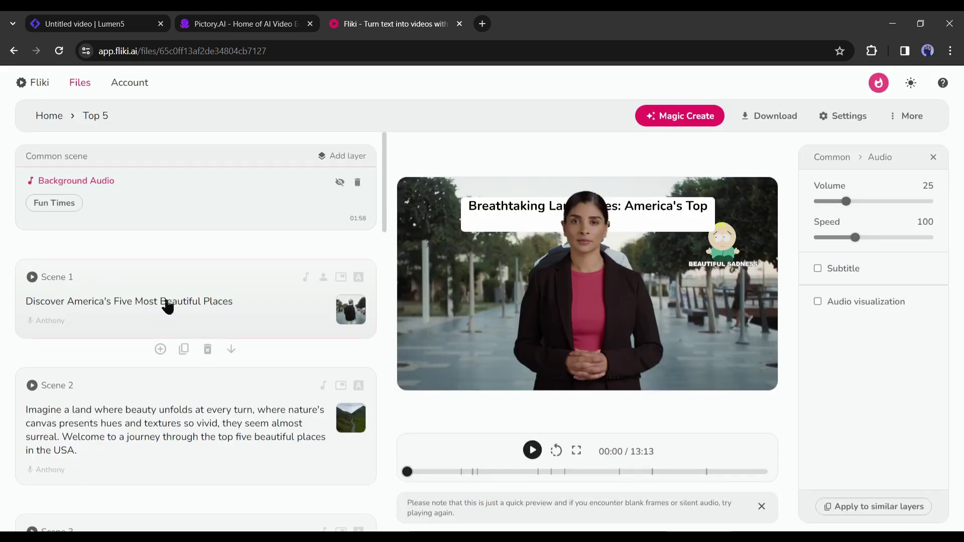
{"action": "left_click", "coordinate": [167, 306]}
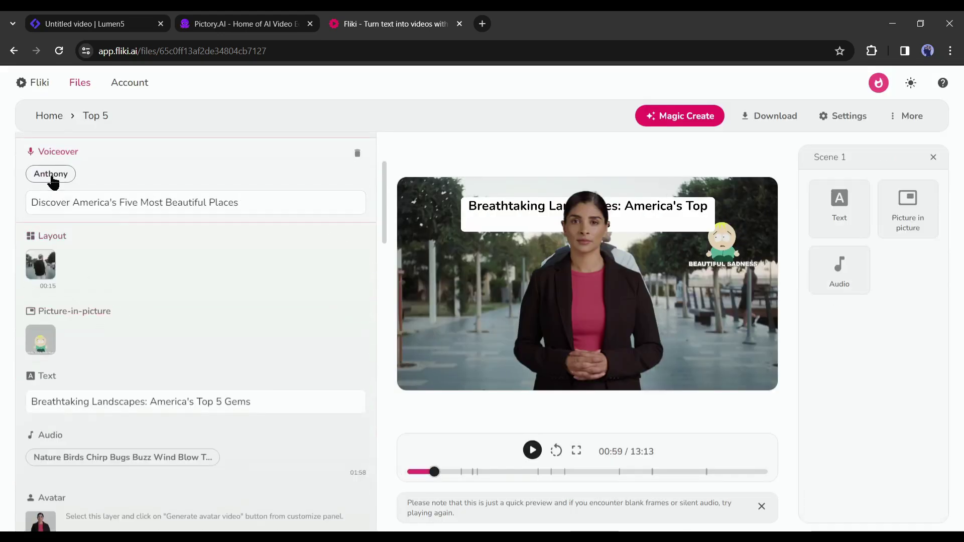
{"action": "left_click", "coordinate": [51, 176]}
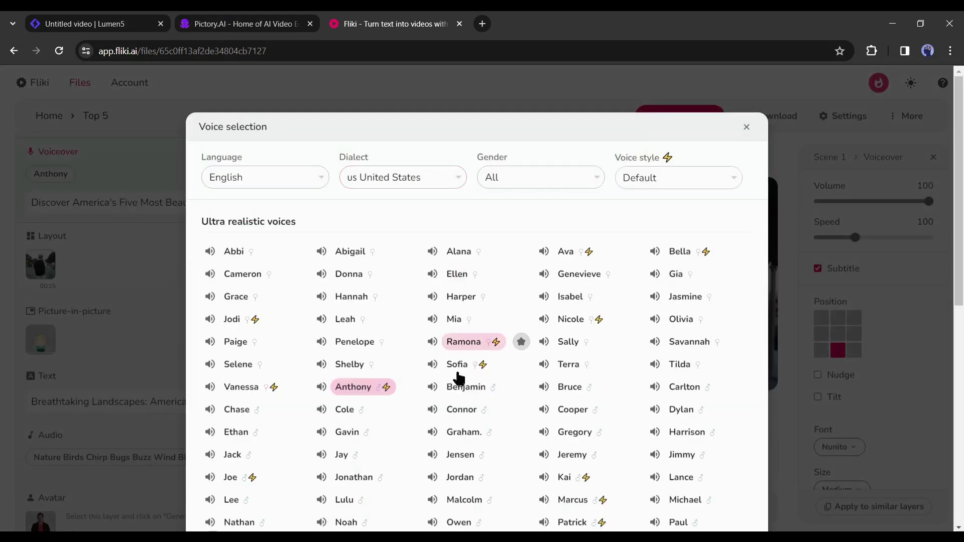
- Switch Scene 1's voiceover from Anthony to Sofia
{"action": "left_click", "coordinate": [459, 374]}
{"action": "scroll", "coordinate": [491, 368], "scroll_direction": "down", "scroll_amount": 10}
{"action": "left_click", "coordinate": [473, 472]}
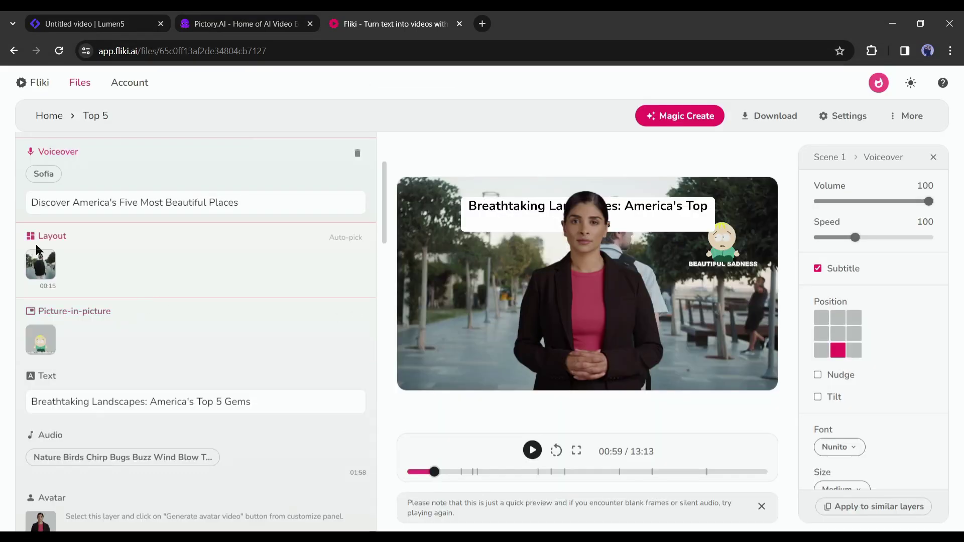
- Browse stock media for Scene 1's layout and close the picker unchanged
{"action": "left_click", "coordinate": [39, 266]}
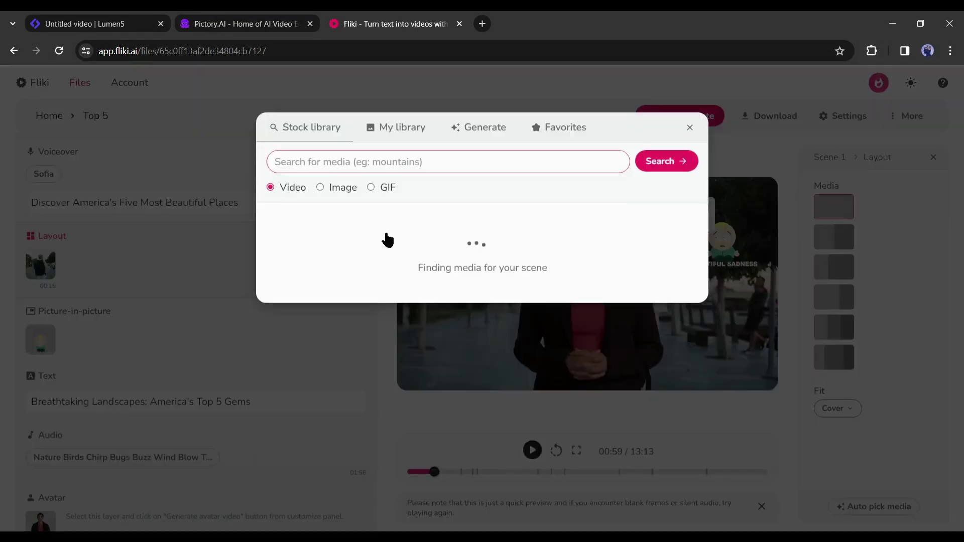
{"action": "scroll", "coordinate": [384, 390], "scroll_direction": "down", "scroll_amount": 1}
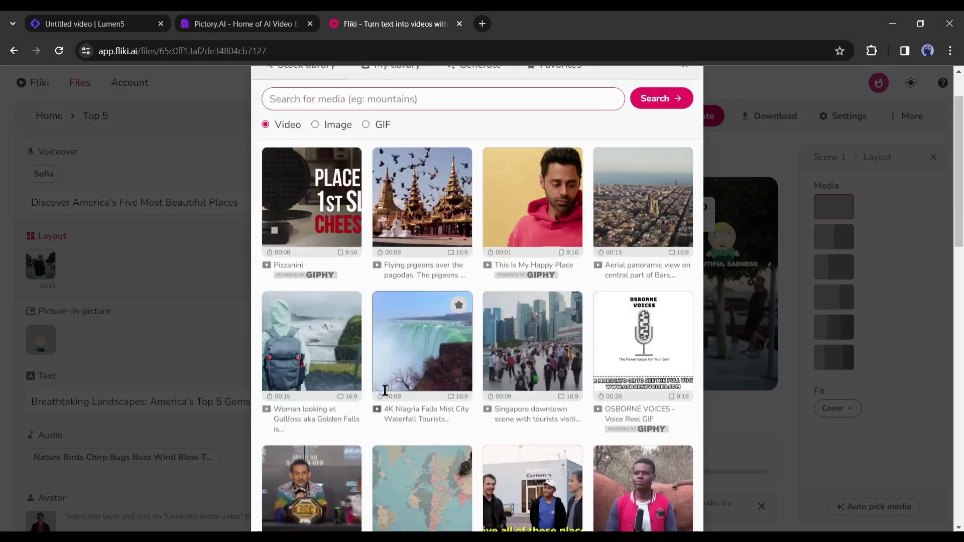
{"action": "scroll", "coordinate": [385, 391], "scroll_direction": "down", "scroll_amount": 6}
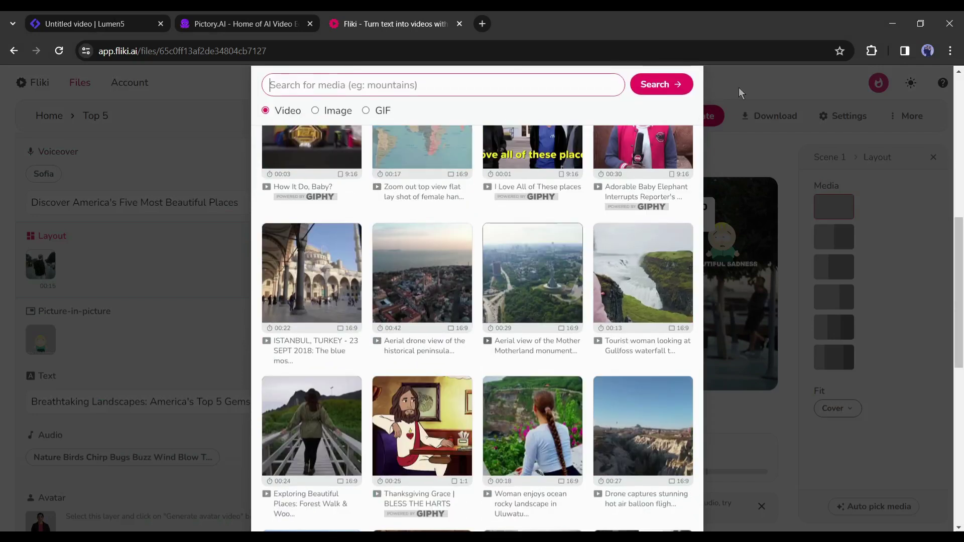
{"action": "left_click", "coordinate": [742, 85]}
{"action": "scroll", "coordinate": [108, 334], "scroll_direction": "down", "scroll_amount": 3}
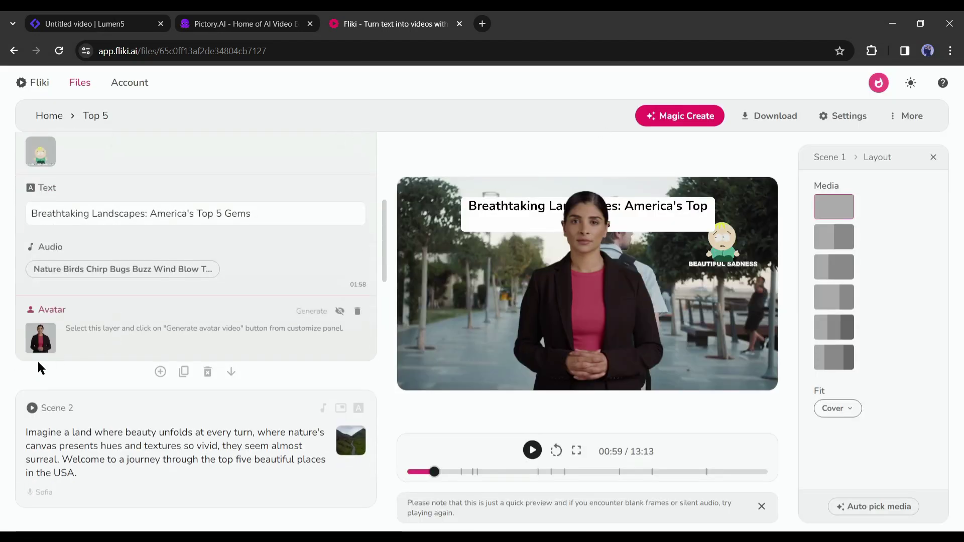
- Review Scene 1's avatar layer and title, leaving the stock avatar unchanged
{"action": "left_click", "coordinate": [40, 338]}
{"action": "left_click", "coordinate": [160, 339]}
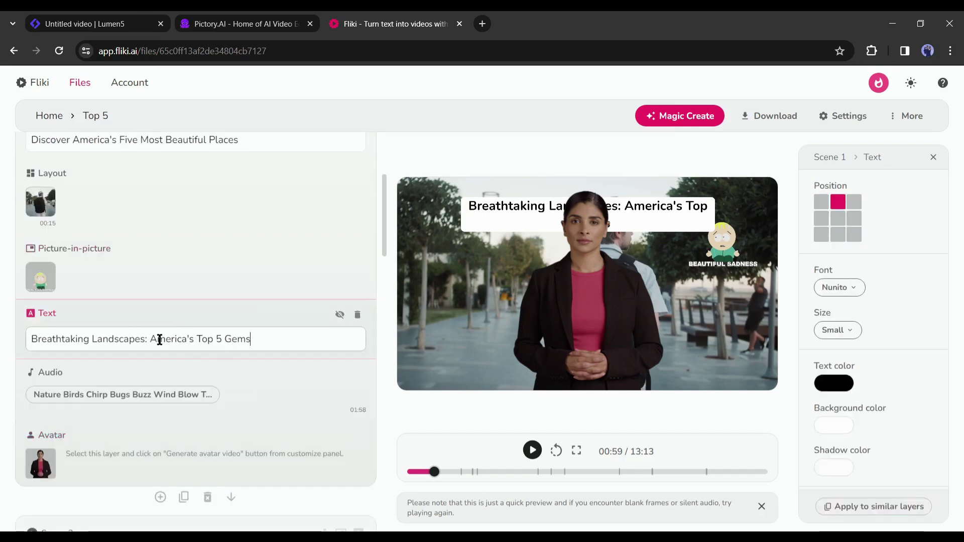
{"action": "scroll", "coordinate": [236, 372], "scroll_direction": "down", "scroll_amount": 3}
{"action": "left_click", "coordinate": [521, 308]}
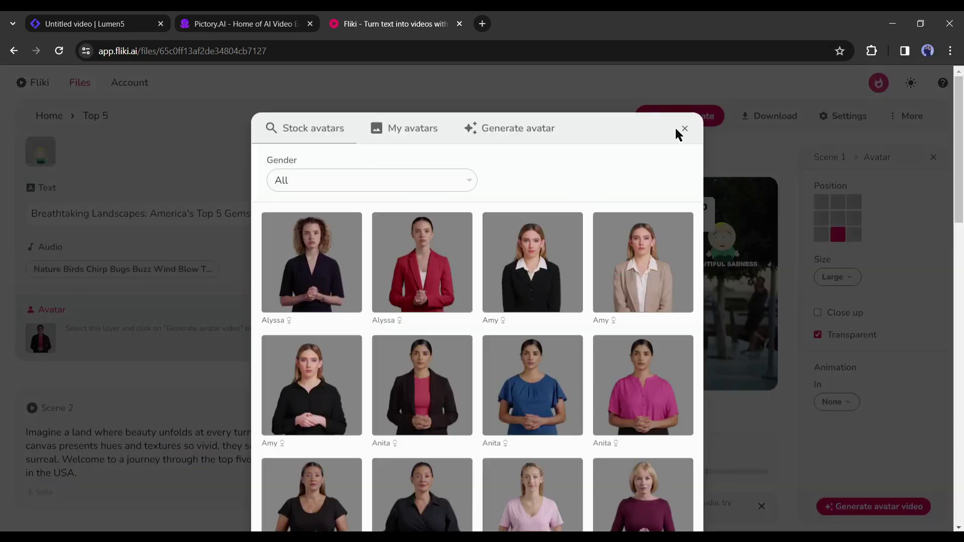
{"action": "left_click", "coordinate": [684, 129]}
{"action": "scroll", "coordinate": [194, 333], "scroll_direction": "up", "scroll_amount": 10}
{"action": "scroll", "coordinate": [241, 414], "scroll_direction": "down", "scroll_amount": 2}
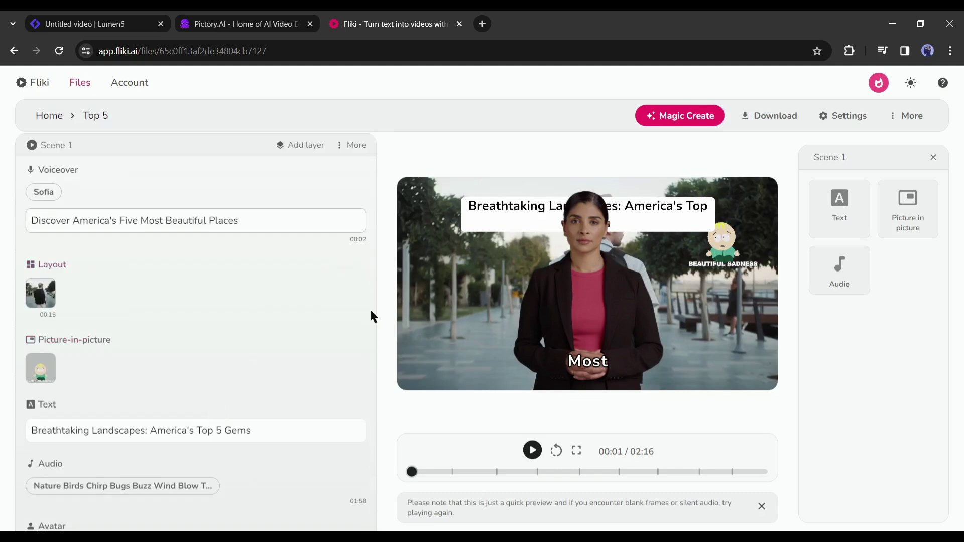
{"action": "scroll", "coordinate": [350, 446], "scroll_direction": "down", "scroll_amount": 3}
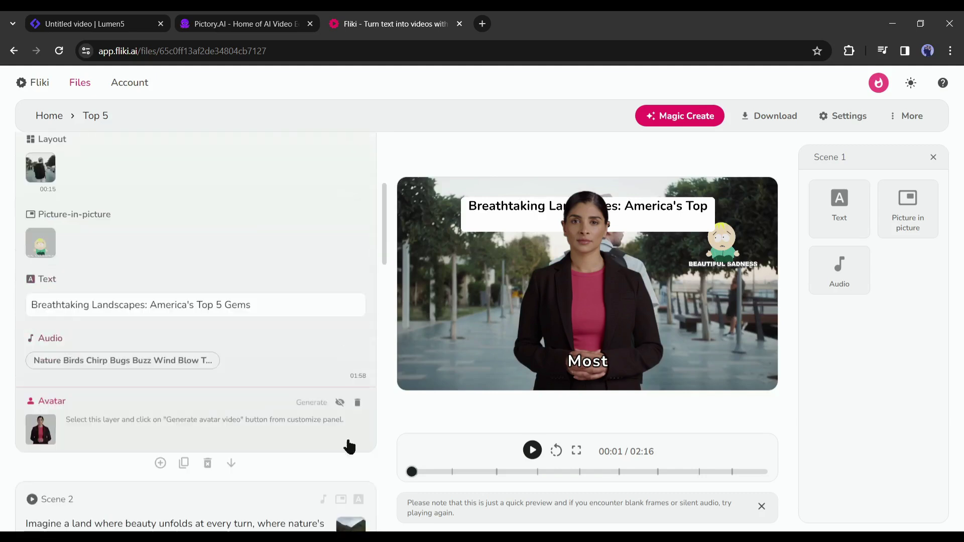
- Generate the avatar video and start the Top 5 download export
{"action": "left_click", "coordinate": [312, 402]}
{"action": "left_click", "coordinate": [448, 219]}
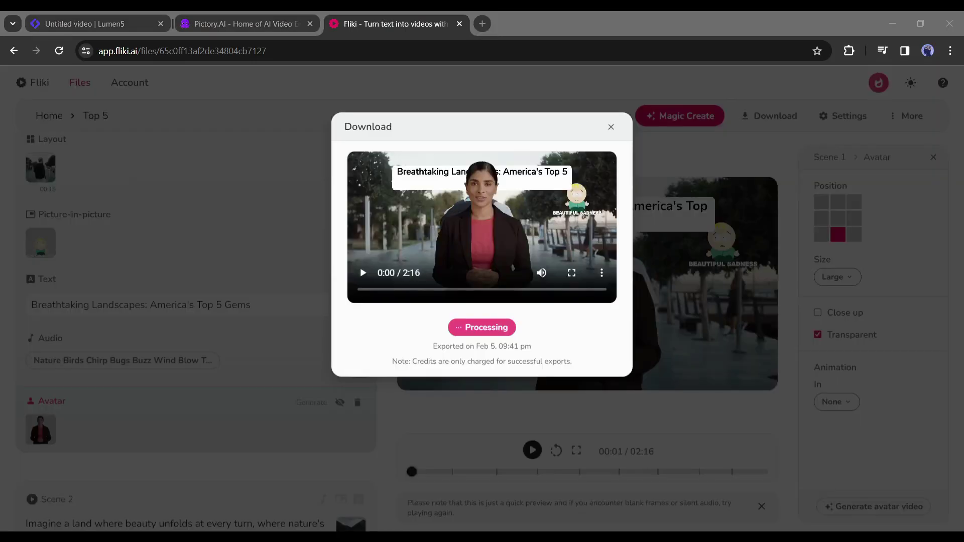
{"action": "left_click", "coordinate": [532, 344]}
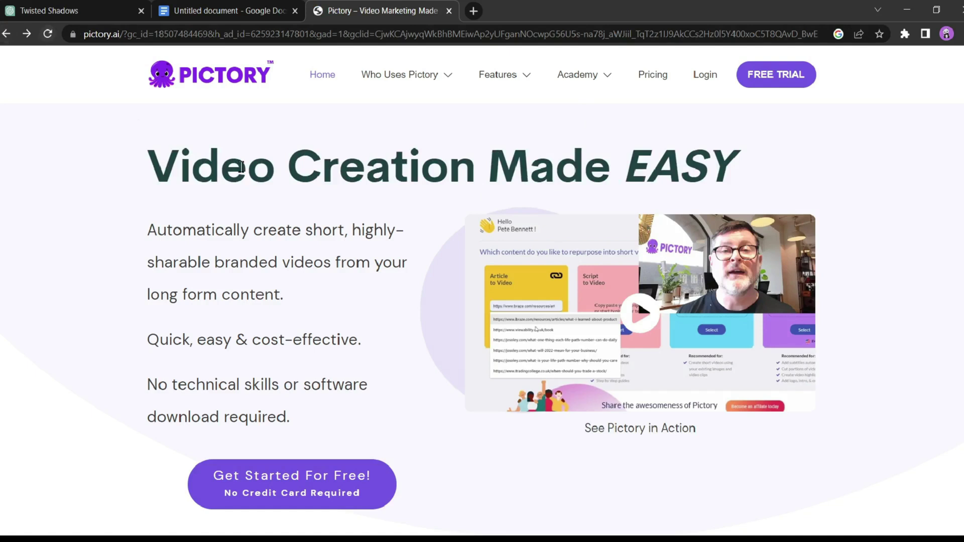
- Go from the Pictory homepage to the app dashboard with its Script, Article and Visuals options
{"action": "scroll", "coordinate": [638, 241], "scroll_direction": "down", "scroll_amount": 5}
{"action": "scroll", "coordinate": [525, 243], "scroll_direction": "up", "scroll_amount": 5}
{"action": "left_click", "coordinate": [776, 76]}
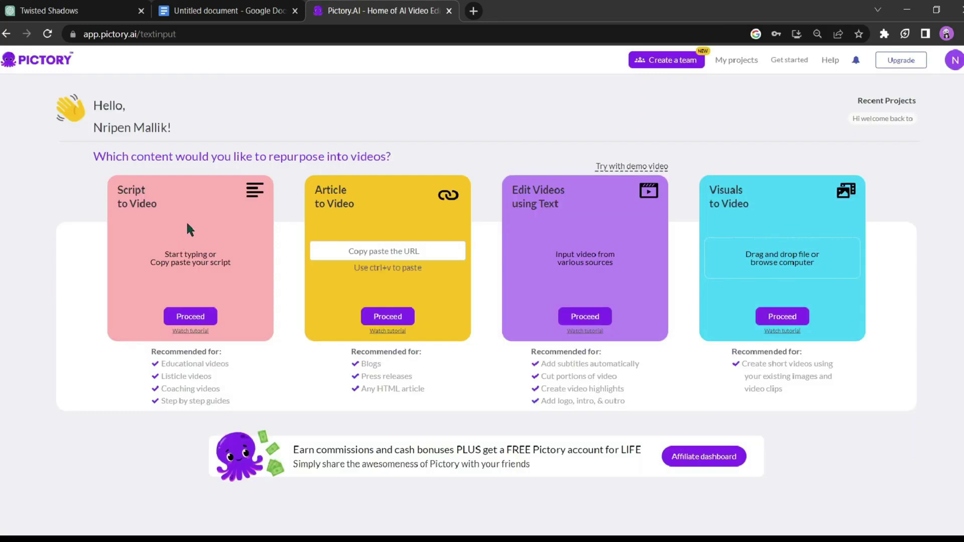
- Start a Script to Video project from the pasted script using the Moonrise template at 16:9
{"action": "left_click", "coordinate": [189, 317]}
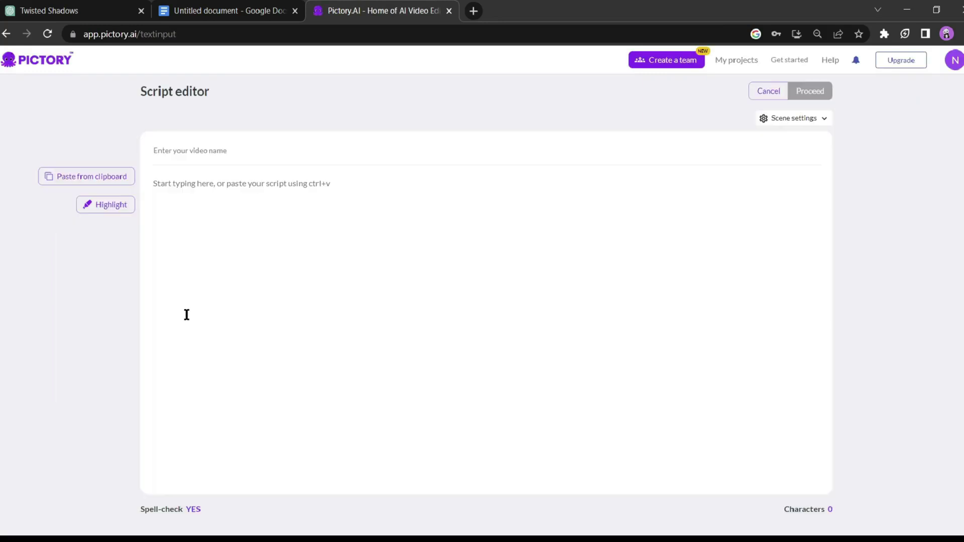
{"action": "type", "text": "In a town plagued by whispers and secrets, one murder would unravel the truth hidden within the shadows. Detective Alex Thompson, a seasoned investigator, found himself thrust into a terrifying mystery that defied logic and reason. The victim, Samuel Blackwood, a wealthy businessman, met a gruesome fate within the confines of the haunted Blackwood mansion. As Detective Thompson delved deeper into the investigation, he discovered that the darkness held more than just secrets. It held a malevolent force. Through his tireless pursuit of the truth, Detective Thompson stumbled upon an old diary belonging to Amelia Blackwood, Samuel's estranged wife. The diary revealed a loveless marriage, despair, and a pact with a dark entity, all culminating in a ritual that summoned the very shadows that haunted the mansion. Determined to end the nightmare, Detective Thompson confronted Amelia, who was surrounded by the swirling shadows. In a final act of desperation, Amelia sought to banish the shadows, revealing the terrifying truth that had consumed her existence. And as Detective Thompson walked away from the mansion, forever changed by the darkness he had witnessed, he couldn't help but wonder how many more secrets lay hidden, waiting to be revealed."}
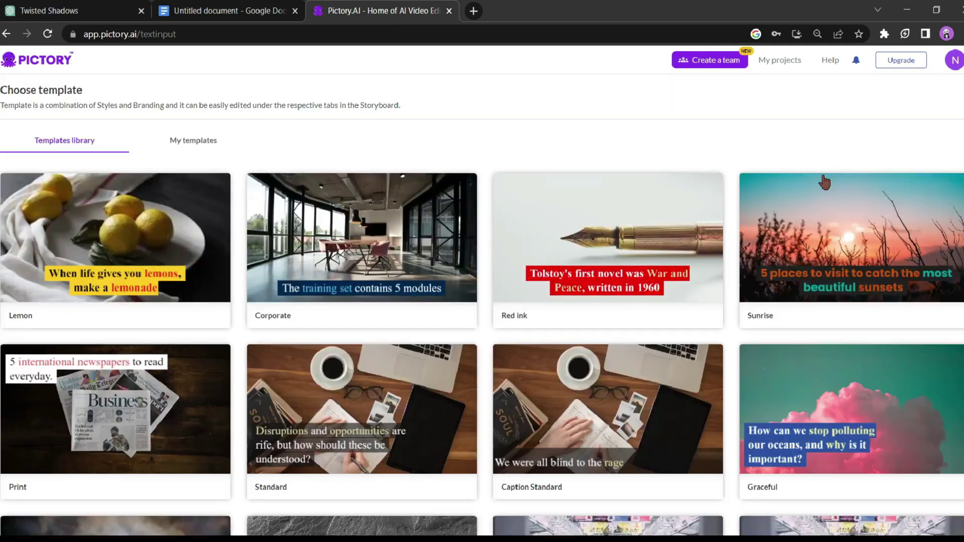
{"action": "scroll", "coordinate": [435, 172], "scroll_direction": "down", "scroll_amount": 3}
{"action": "scroll", "coordinate": [435, 172], "scroll_direction": "down", "scroll_amount": 3}
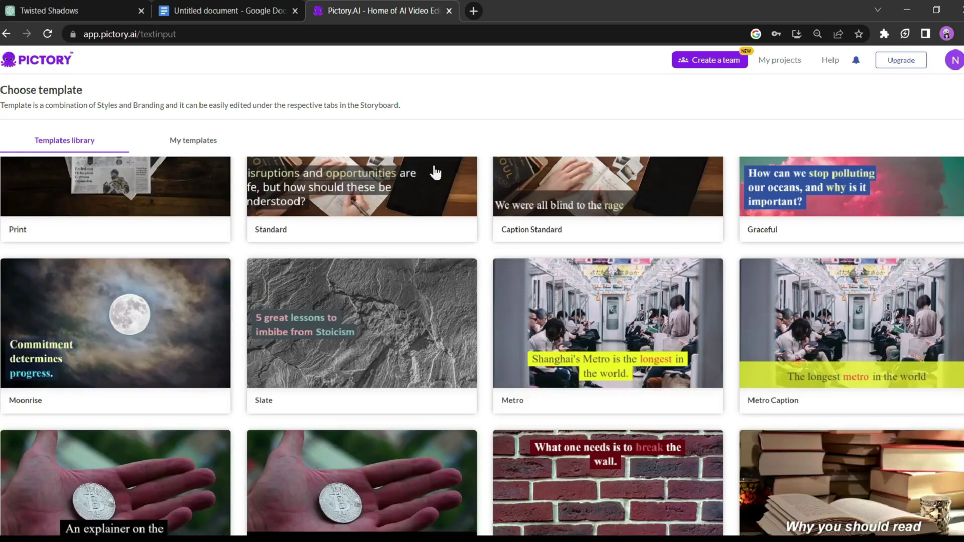
{"action": "scroll", "coordinate": [435, 172], "scroll_direction": "down", "scroll_amount": 2}
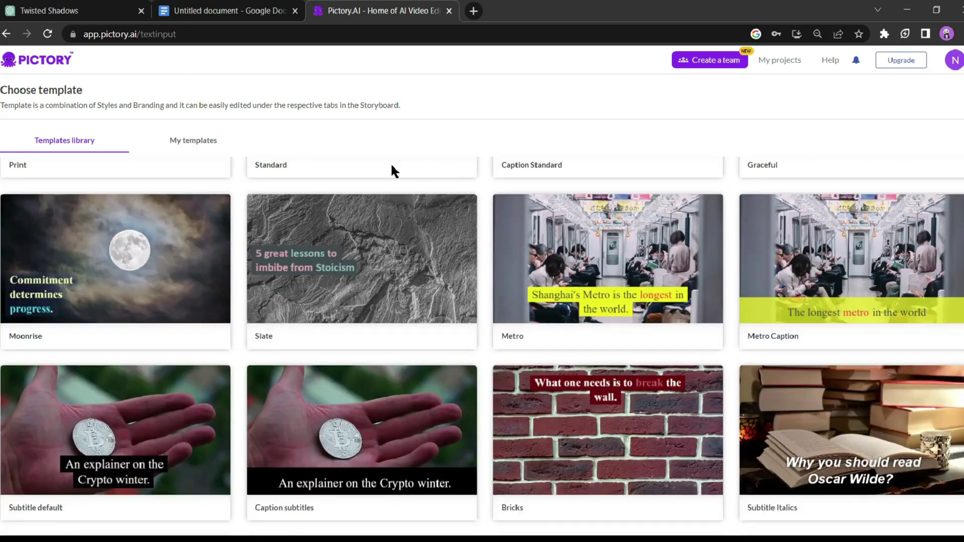
{"action": "left_click", "coordinate": [141, 268]}
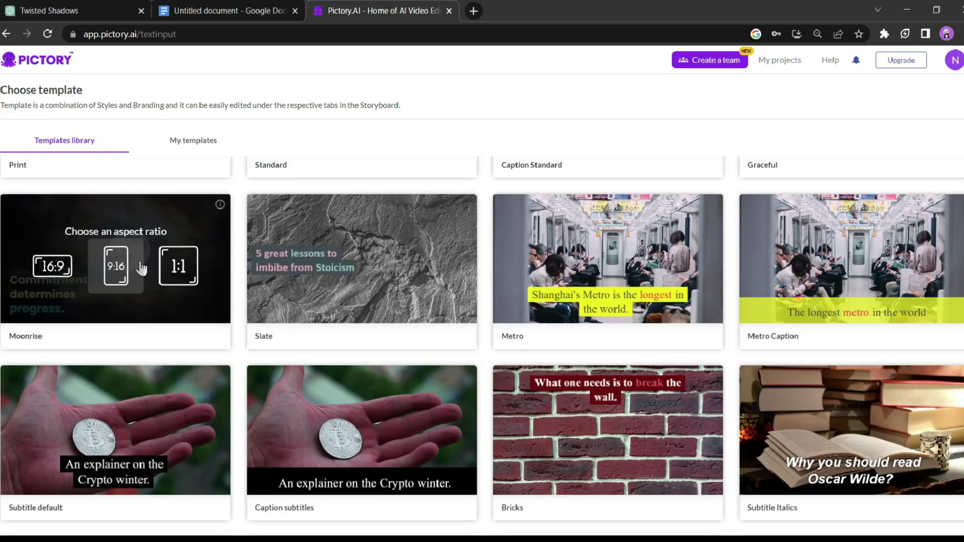
{"action": "left_click", "coordinate": [54, 276]}
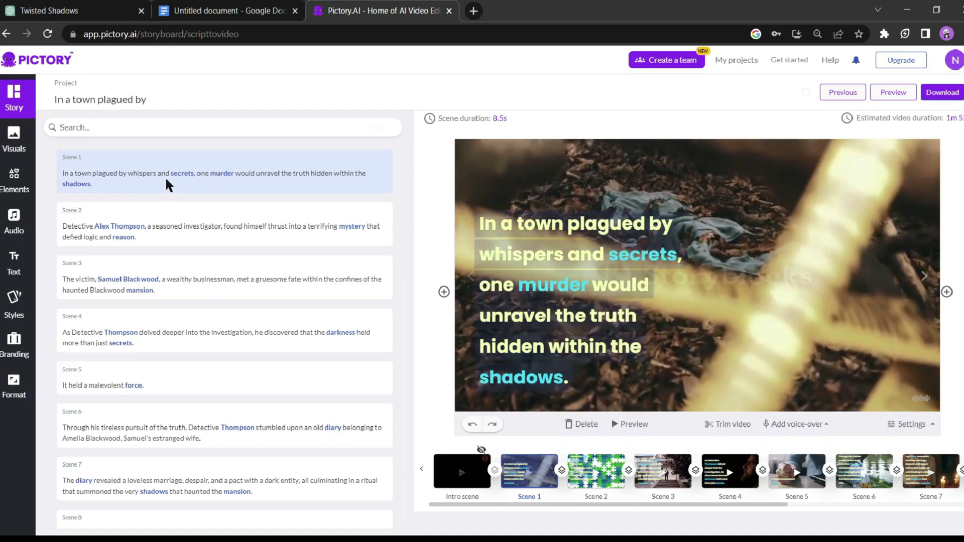
- Break Scene 1 after 'secrets,' into a new scene starting 'one murder', then return to Scene 1
{"action": "key", "text": "Return"}
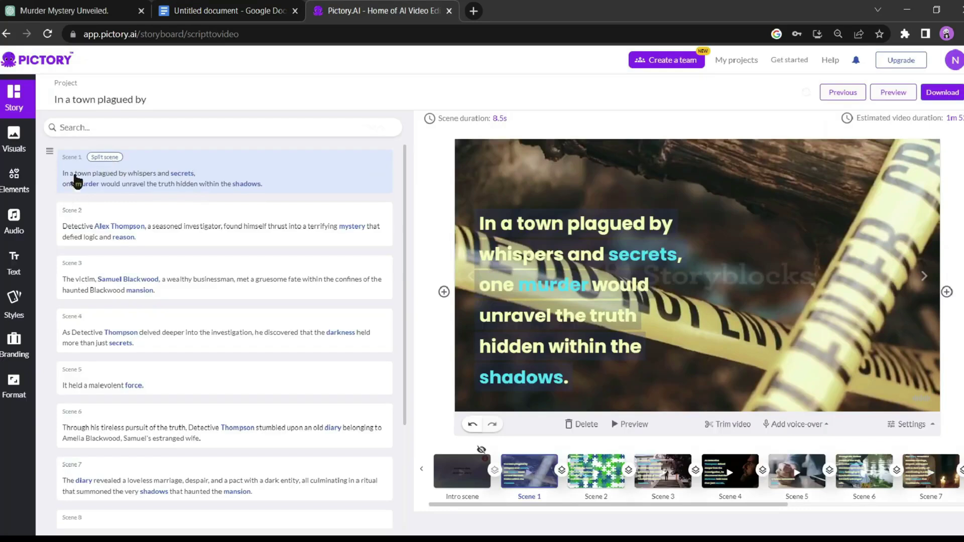
{"action": "left_click", "coordinate": [104, 158]}
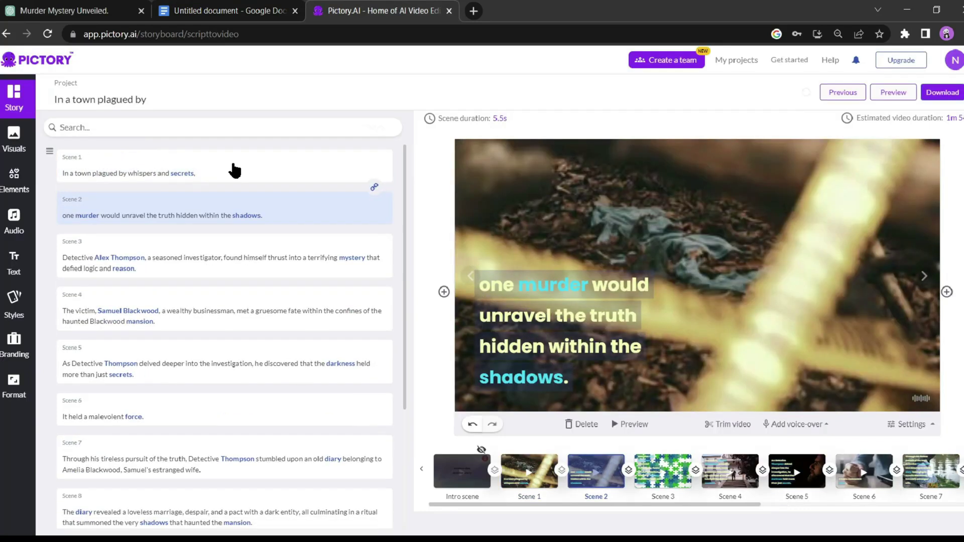
{"action": "left_click", "coordinate": [241, 172]}
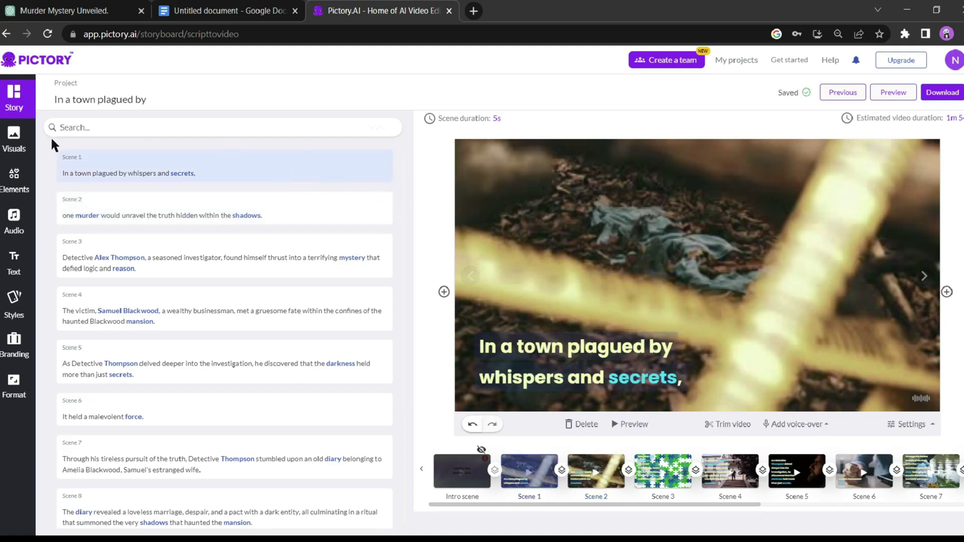
- Browse the visual library for 'old Victorian mansion' footage, then review Scene 2 in the story
{"action": "left_click", "coordinate": [14, 146]}
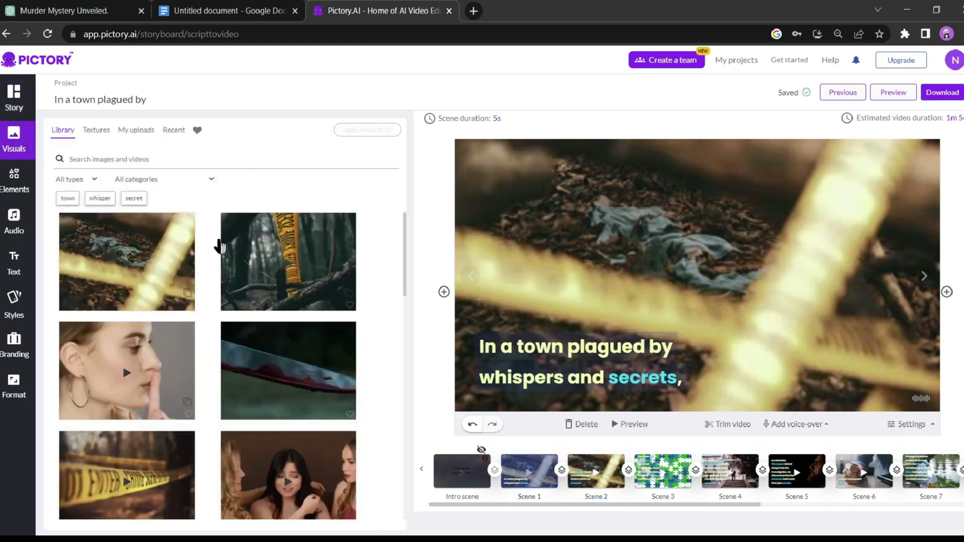
{"action": "scroll", "coordinate": [151, 362], "scroll_direction": "down", "scroll_amount": 10}
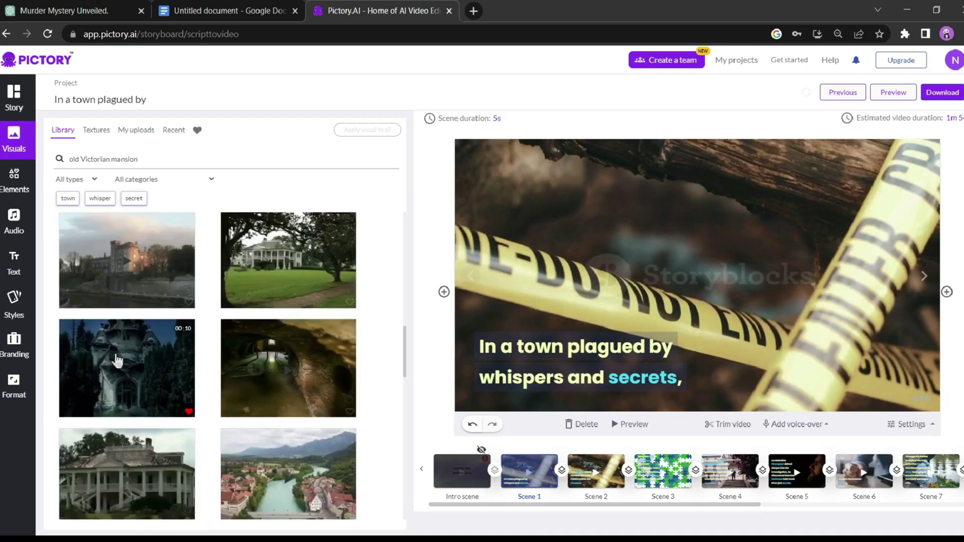
{"action": "left_click", "coordinate": [14, 97]}
{"action": "left_click", "coordinate": [311, 219]}
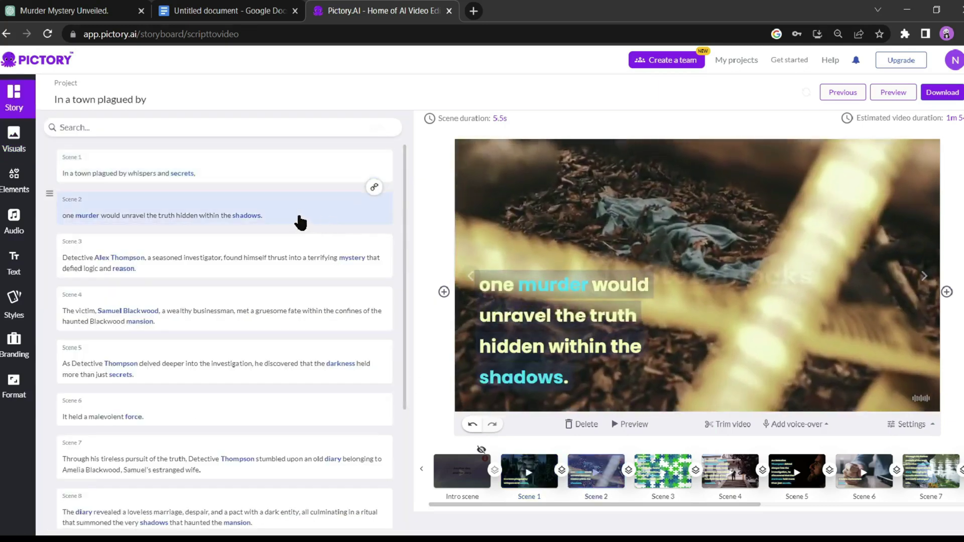
{"action": "left_click", "coordinate": [14, 141]}
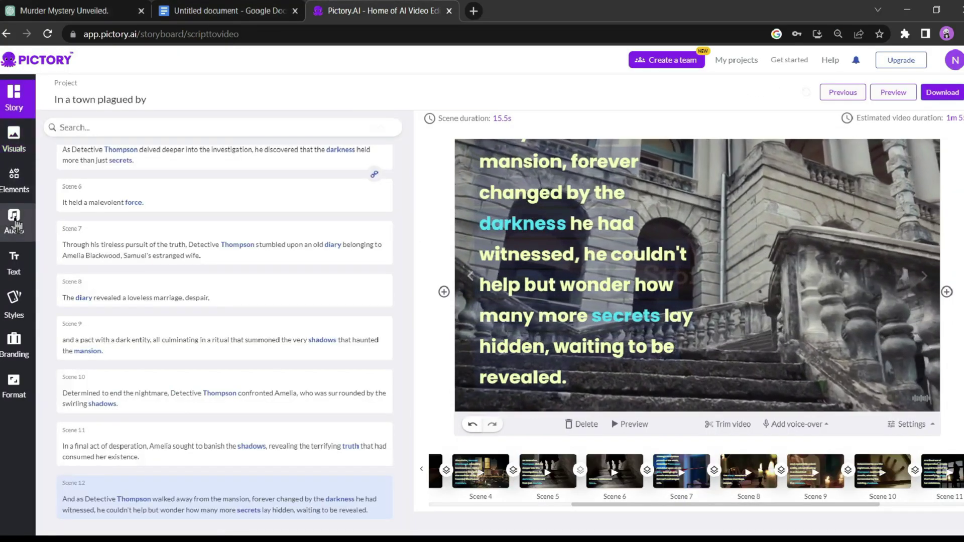
- Show the Audio panel's background music list, where the track Epitome is applied
{"action": "left_click", "coordinate": [15, 225]}
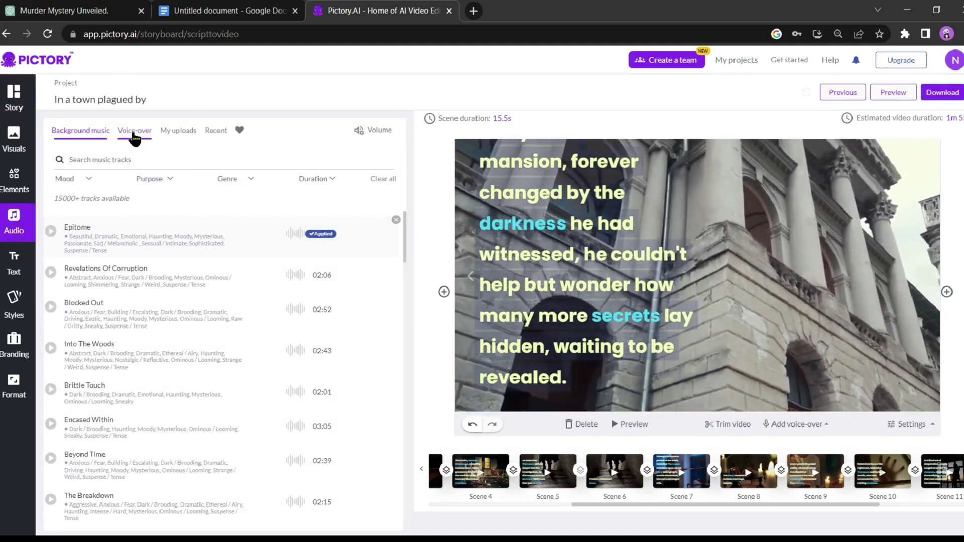
- Favourite and apply the Sophia female voice-over, then return to background music choices
{"action": "left_click", "coordinate": [134, 135]}
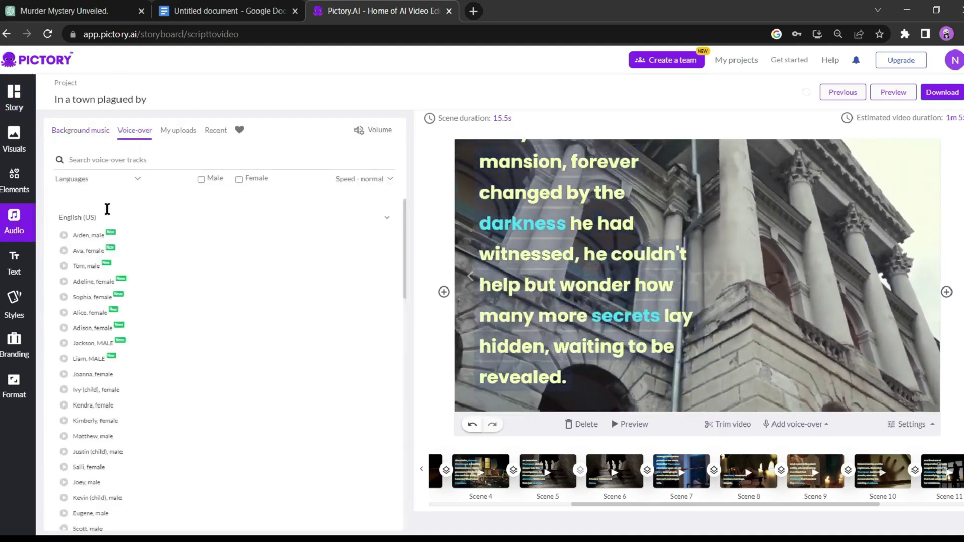
{"action": "left_click", "coordinate": [381, 297]}
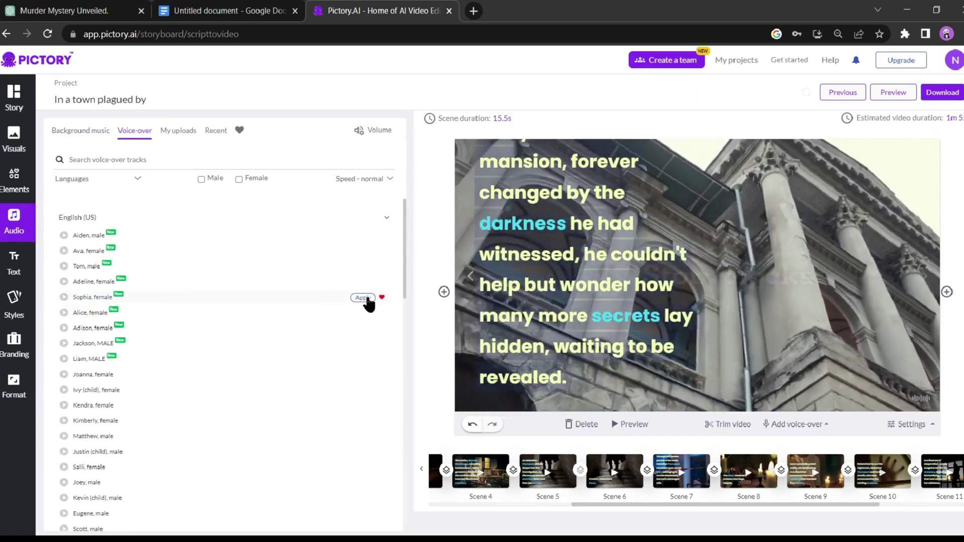
{"action": "left_click", "coordinate": [360, 299]}
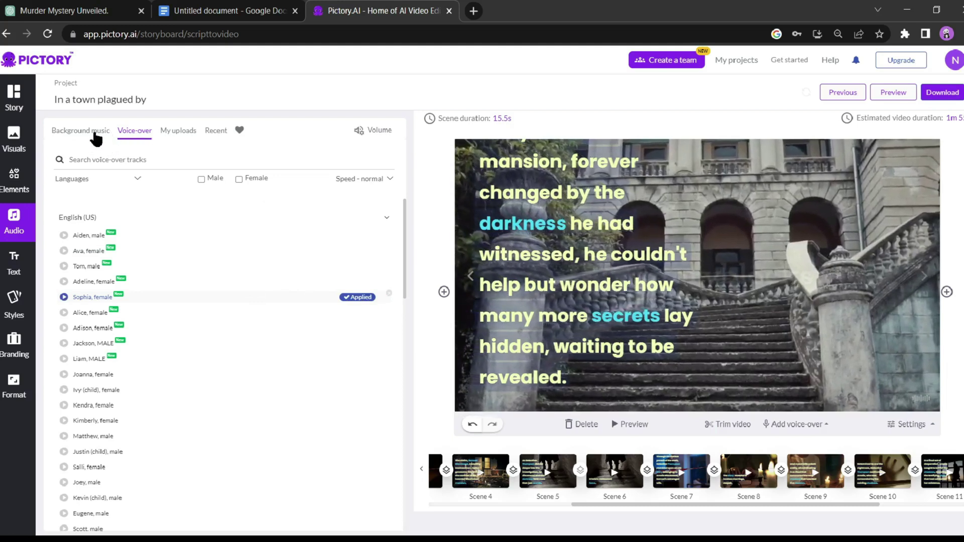
{"action": "left_click", "coordinate": [94, 134]}
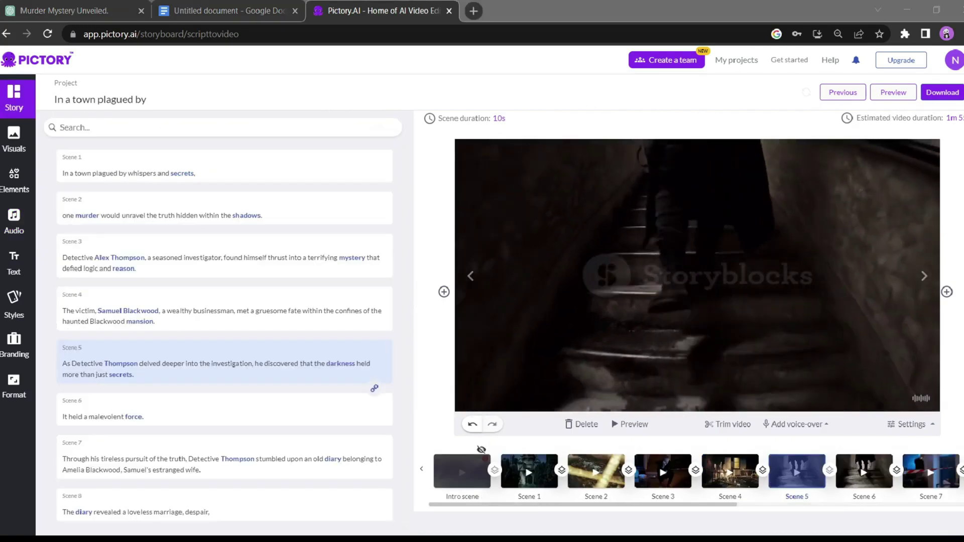
- Download the finished Pictory story as a video file
{"action": "left_click", "coordinate": [939, 93]}
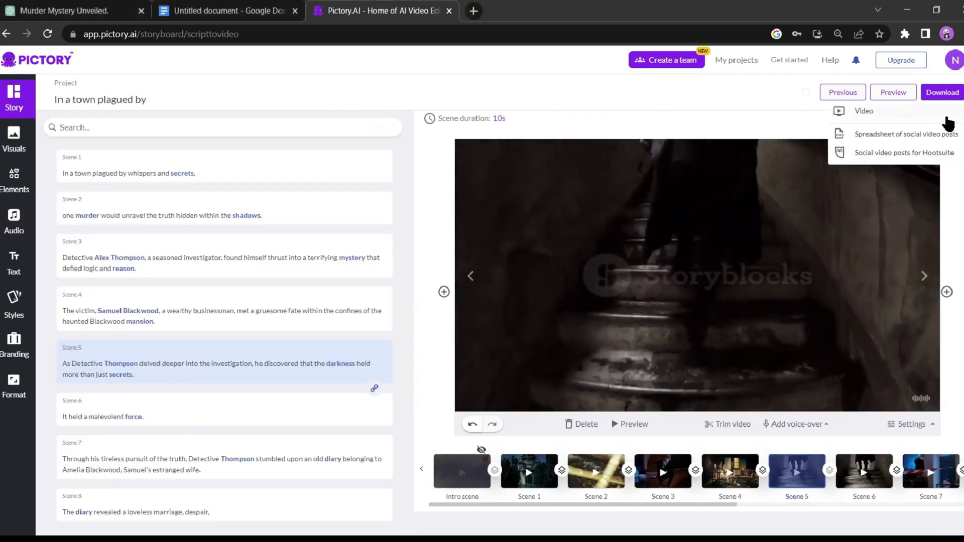
{"action": "left_click", "coordinate": [863, 111]}
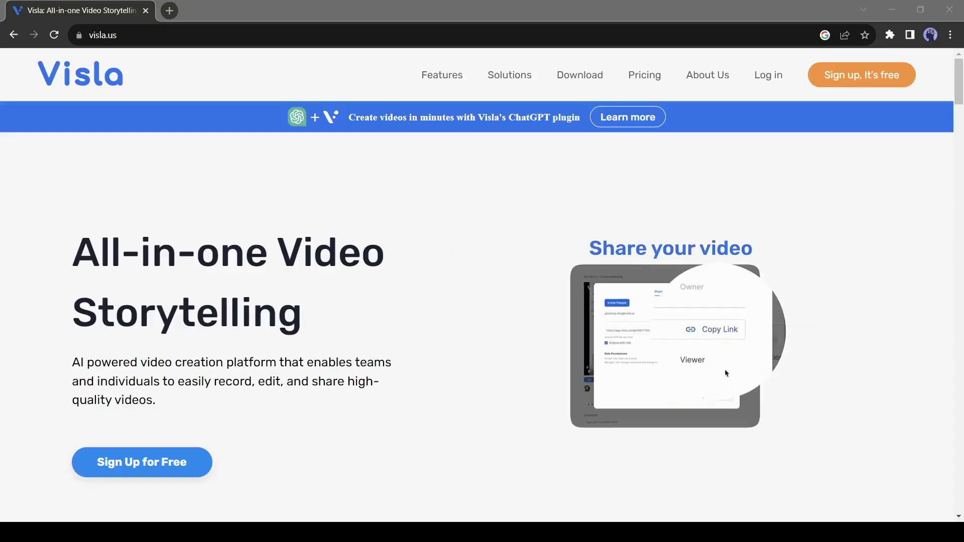
- Scroll down and back up the Visla homepage to look over its features
{"action": "scroll", "coordinate": [351, 306], "scroll_direction": "down", "scroll_amount": 20}
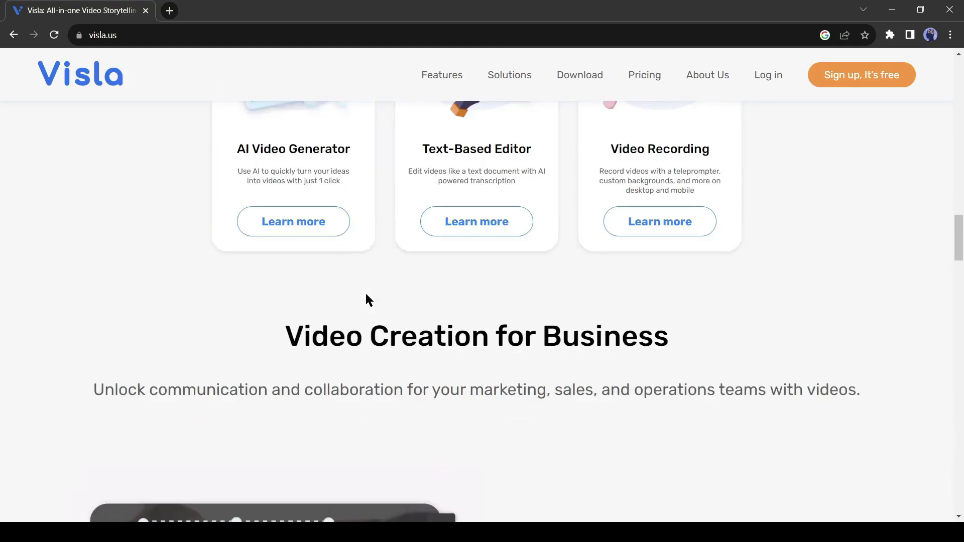
{"action": "scroll", "coordinate": [366, 295], "scroll_direction": "up", "scroll_amount": 3}
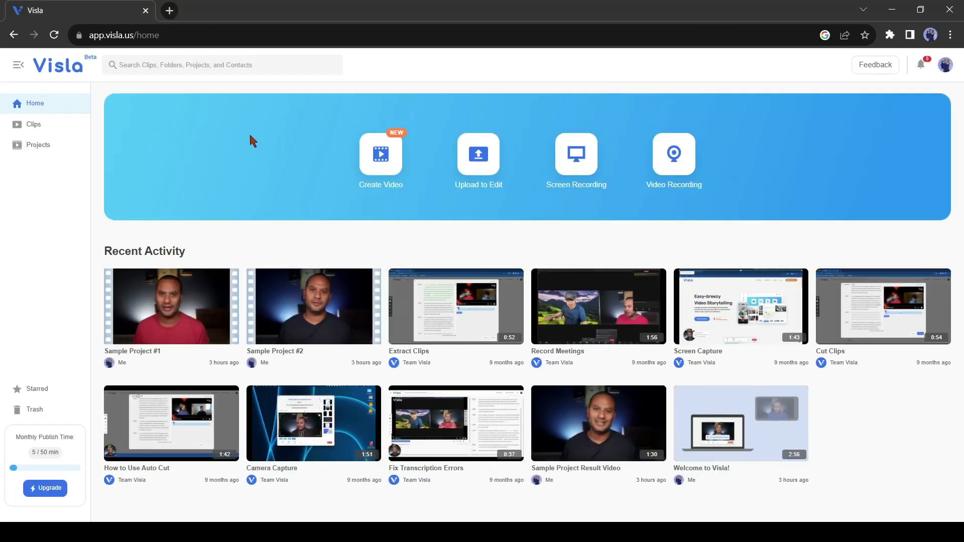
- Paste the horror-story prompt into a new video's Idea description and generate the video
{"action": "left_click", "coordinate": [373, 161]}
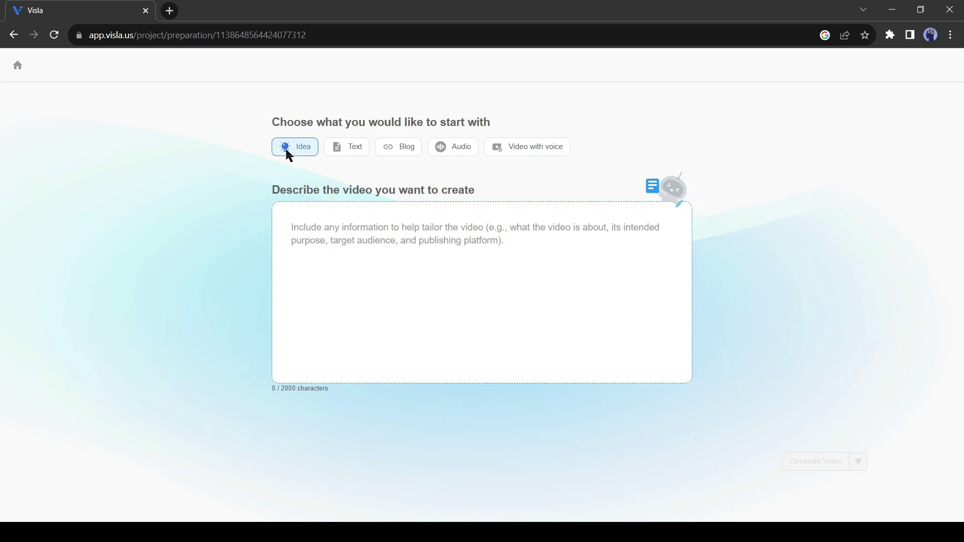
{"action": "left_click", "coordinate": [335, 255]}
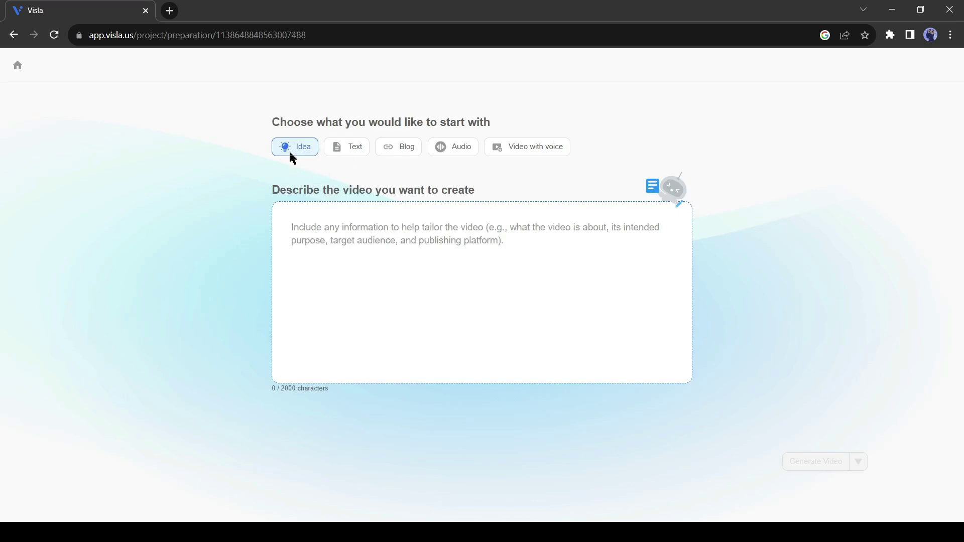
{"action": "type", "text": "Write a mysterious horror story. A minimum of 2 characters should be in the story. Start with slow-burn suspense and conclude that there are no ghosts but it was a man-made fear."}
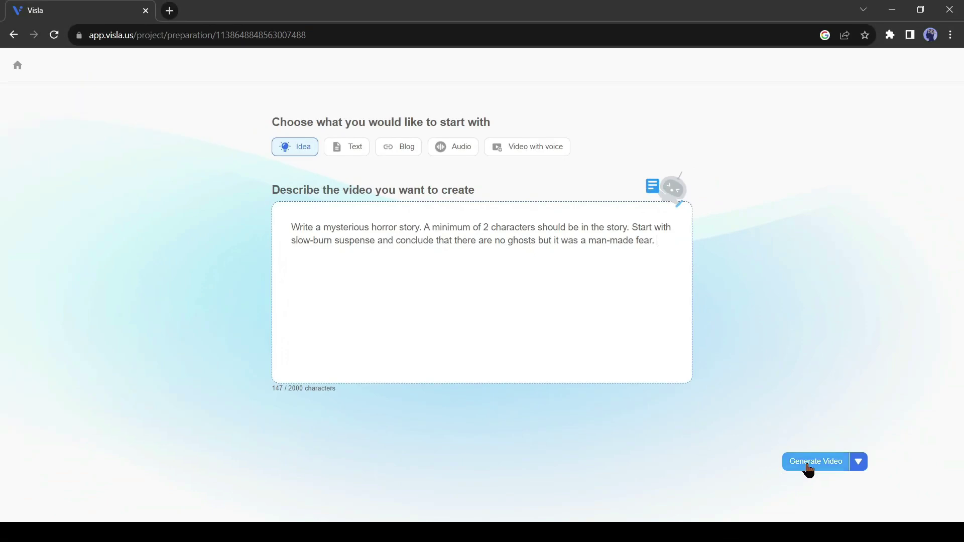
{"action": "left_click", "coordinate": [808, 469]}
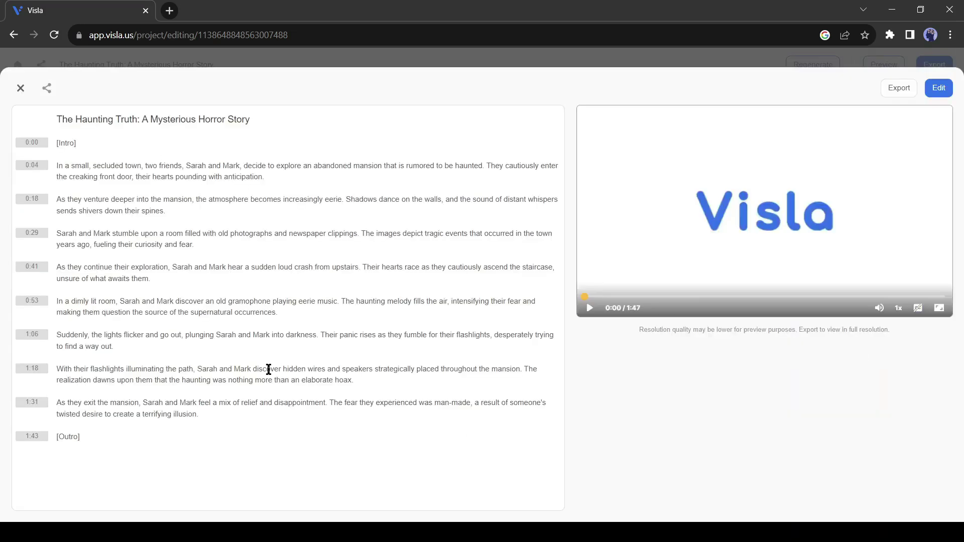
- Play the generated horror video preview, then open it for editing
{"action": "left_click", "coordinate": [589, 310]}
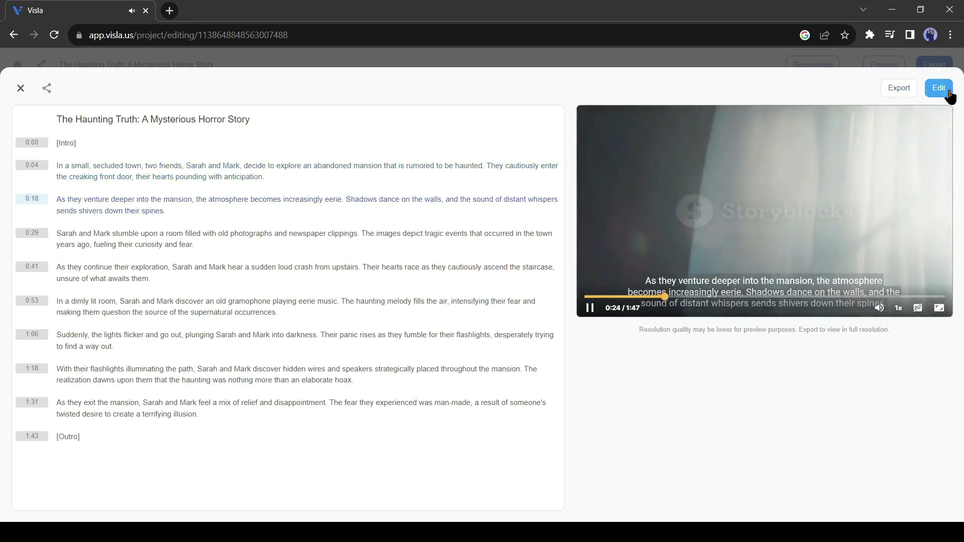
{"action": "left_click", "coordinate": [949, 92]}
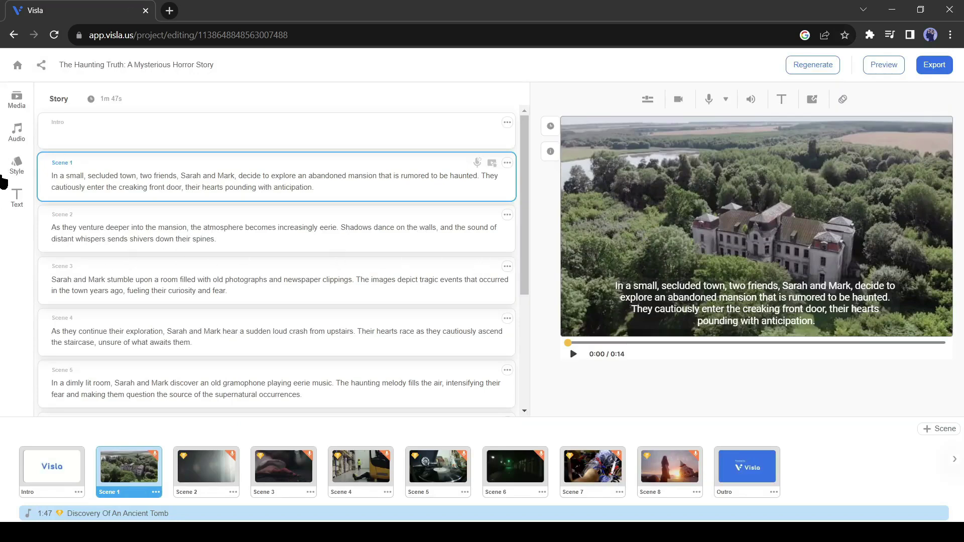
- Select the Intro scene thumbnail and delete it from the story
{"action": "scroll", "coordinate": [376, 350], "scroll_direction": "down", "scroll_amount": 4}
{"action": "scroll", "coordinate": [302, 241], "scroll_direction": "up", "scroll_amount": 4}
{"action": "scroll", "coordinate": [90, 344], "scroll_direction": "down", "scroll_amount": 4}
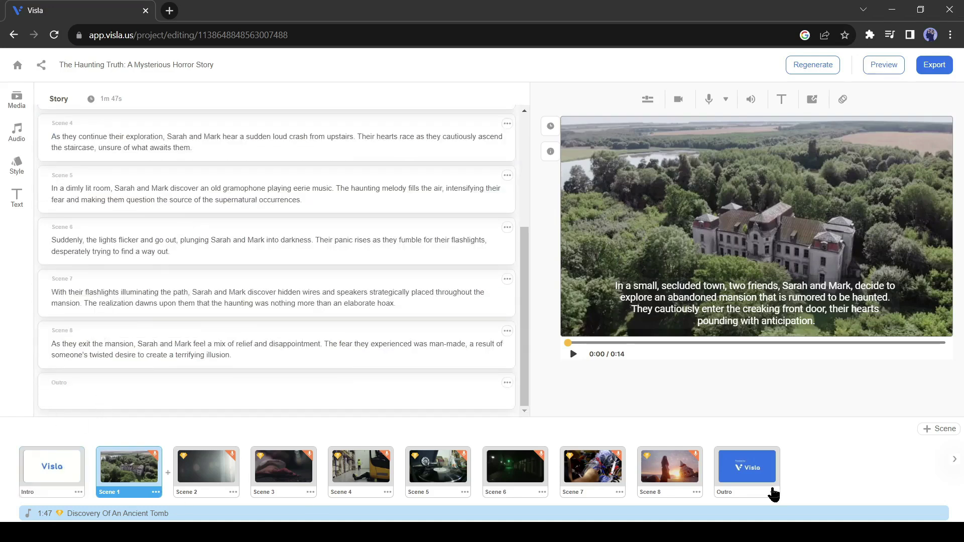
{"action": "left_click", "coordinate": [22, 479], "text": "shift"}
{"action": "left_click", "coordinate": [68, 478]}
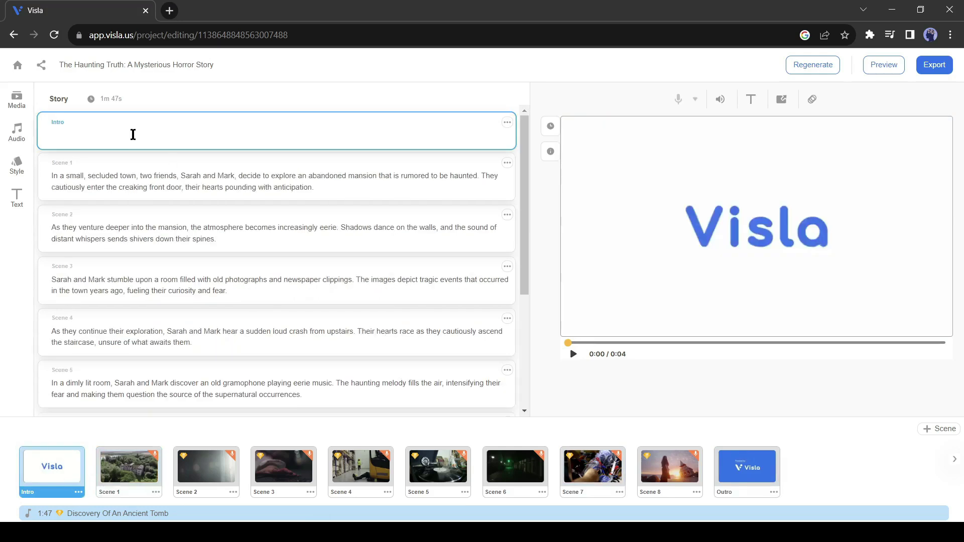
{"action": "left_click", "coordinate": [79, 492]}
- Delete the Outro scene, then return to Scene 1
{"action": "left_click", "coordinate": [75, 506]}
{"action": "left_click", "coordinate": [697, 492]}
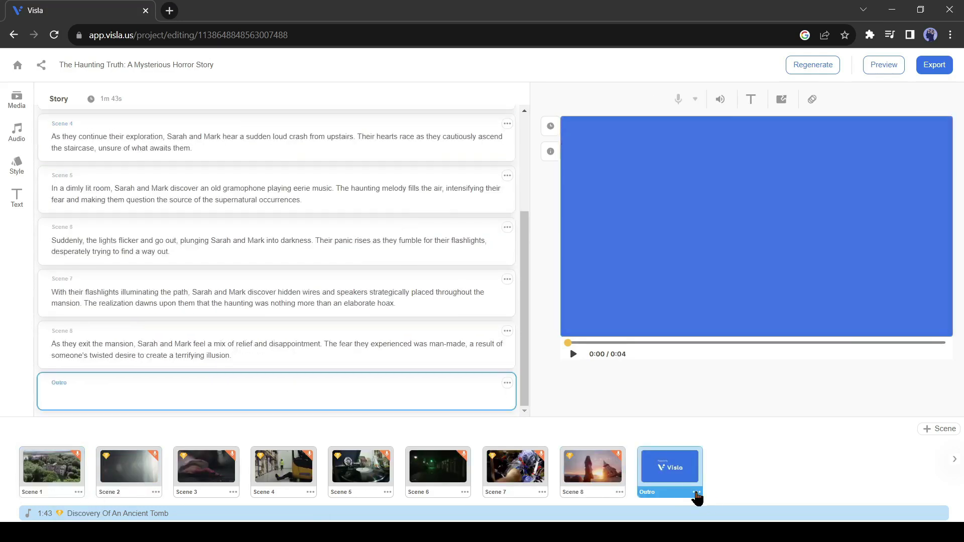
{"action": "left_click", "coordinate": [698, 505]}
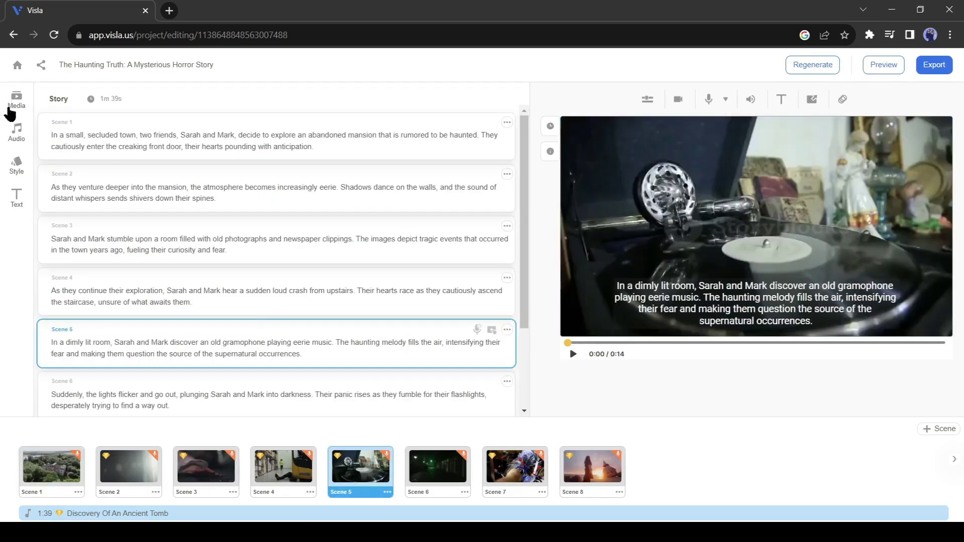
{"action": "left_click", "coordinate": [85, 136]}
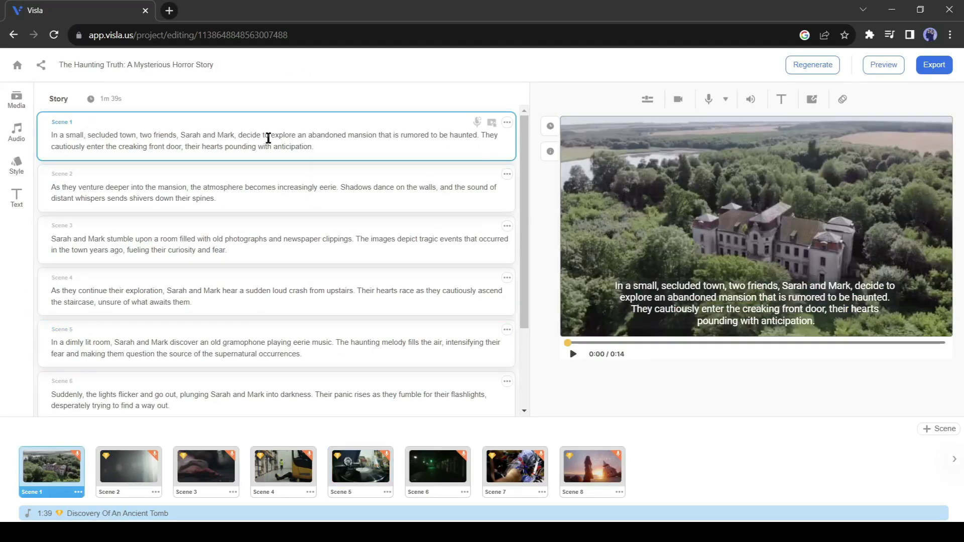
- Search stock media for 'old mansion' and confirm a free clip as Scene 1's footage
{"action": "left_click", "coordinate": [17, 100]}
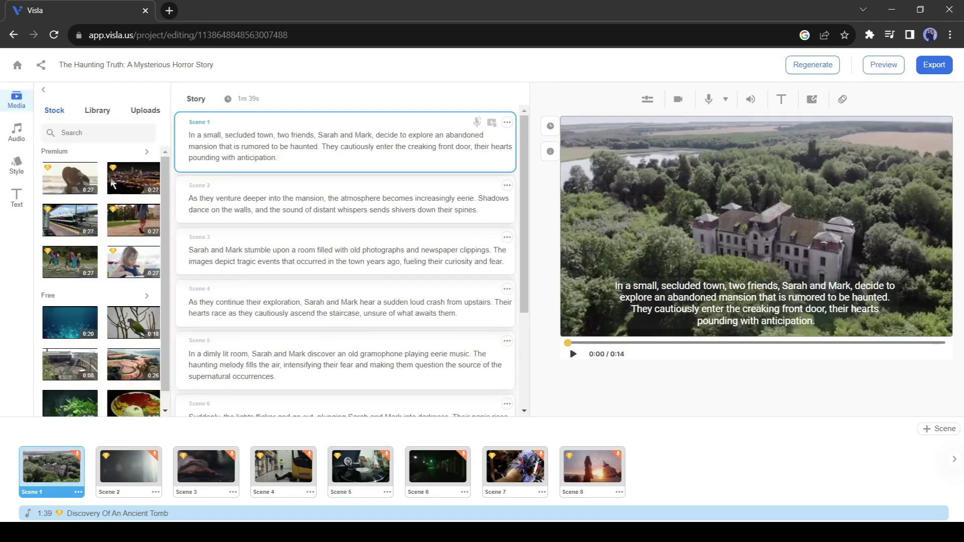
{"action": "scroll", "coordinate": [87, 203], "scroll_direction": "down", "scroll_amount": 1}
{"action": "left_click", "coordinate": [109, 130]}
{"action": "type", "text": "old ma"}
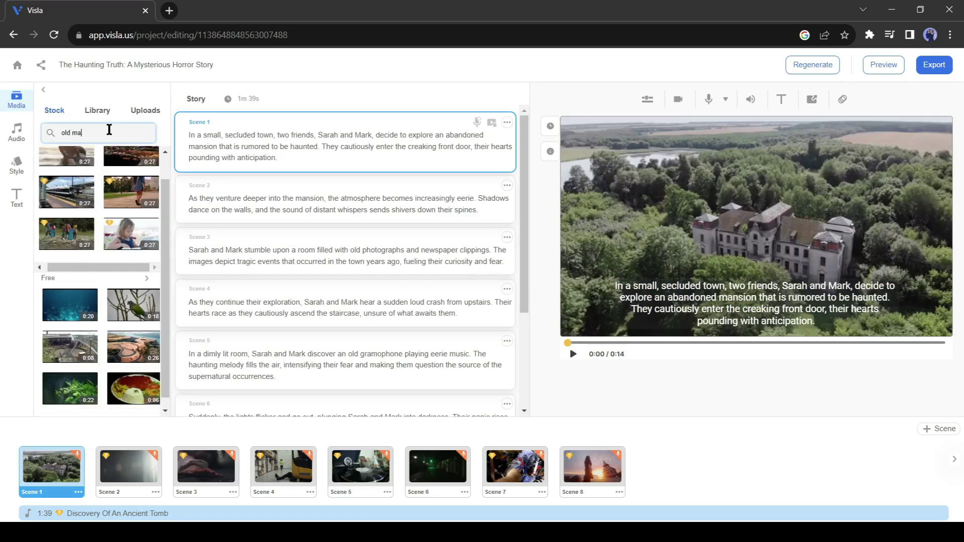
{"action": "type", "text": "nsiom"}
{"action": "key", "text": "BackSpace"}
{"action": "type", "text": "n"}
{"action": "key", "text": "Return"}
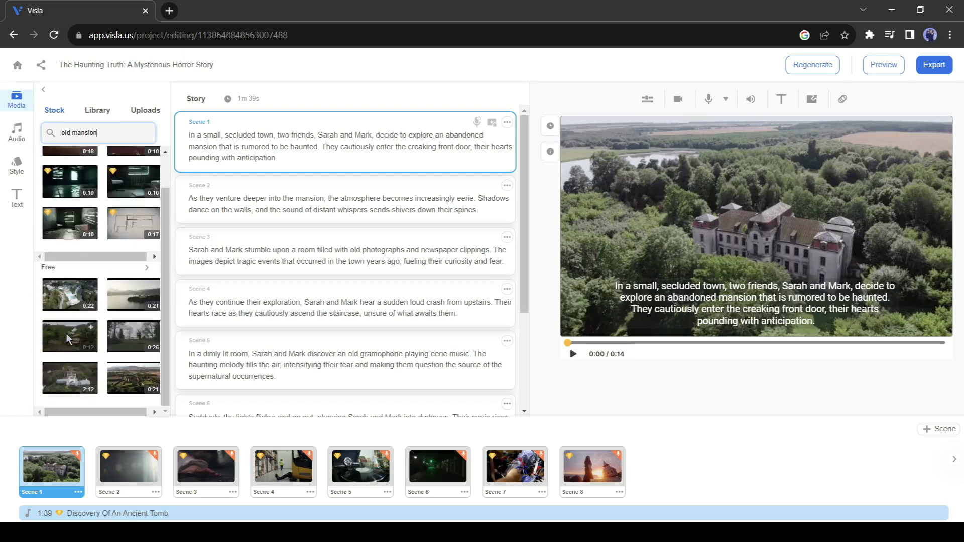
{"action": "left_click", "coordinate": [66, 333]}
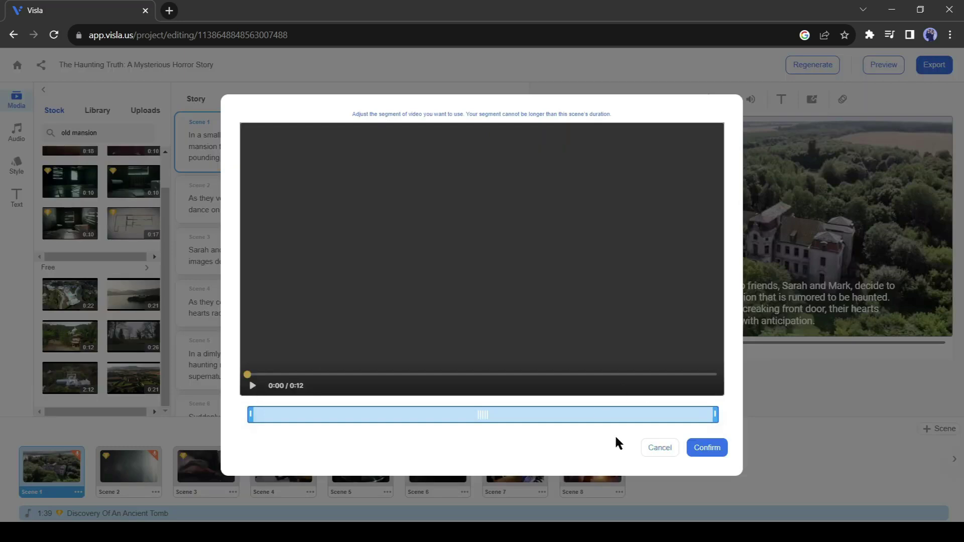
{"action": "left_click", "coordinate": [713, 449]}
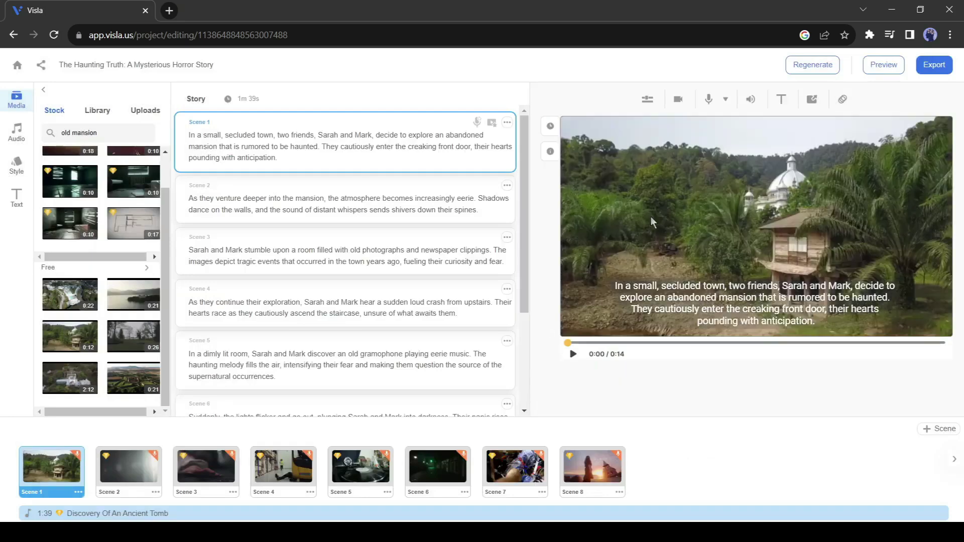
- Generate an AI voice-over for the story with the chosen narrator voice
{"action": "left_click", "coordinate": [16, 132]}
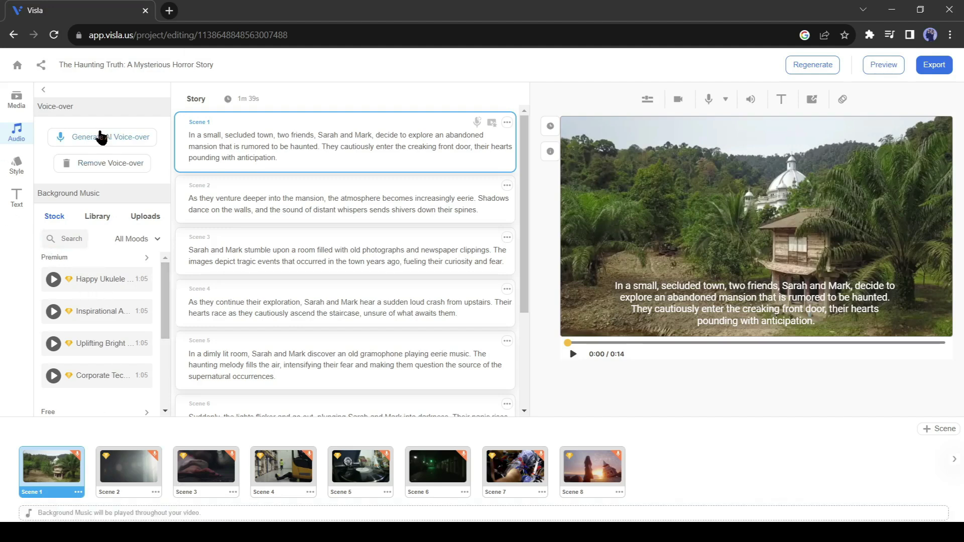
{"action": "left_click", "coordinate": [102, 137]}
{"action": "left_click", "coordinate": [585, 449]}
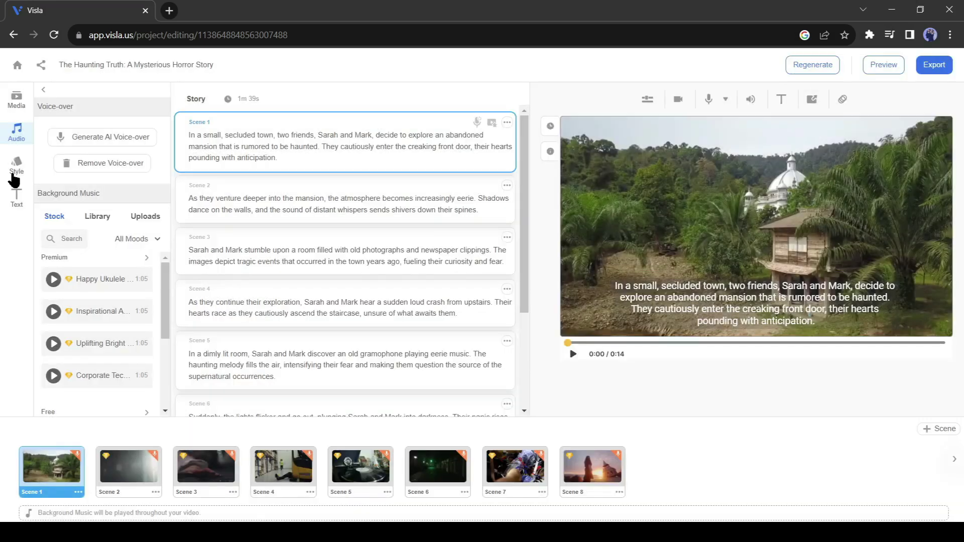
- Try the Square and Vertical 9:16 formats, then revert the video to Landscape 16:9
{"action": "left_click", "coordinate": [16, 167]}
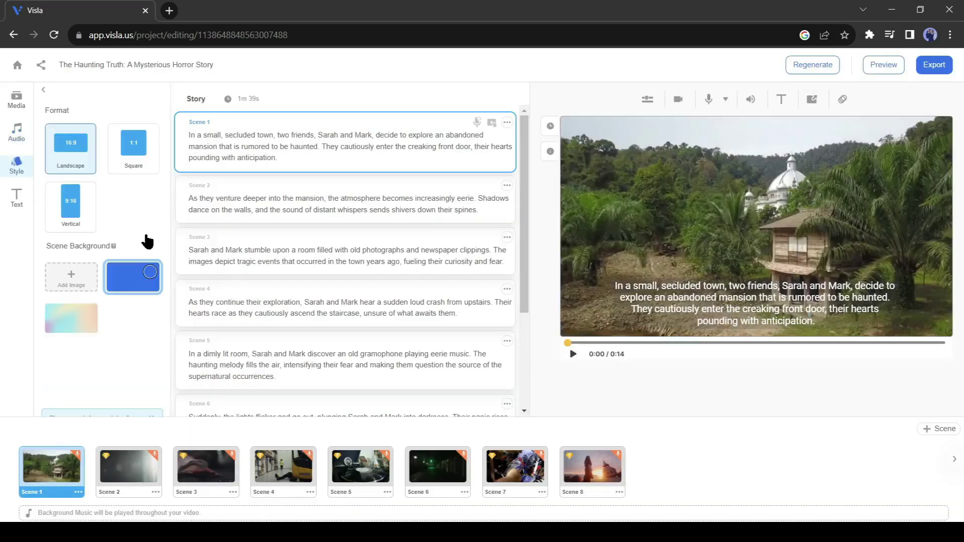
{"action": "left_click", "coordinate": [134, 149]}
{"action": "left_click", "coordinate": [81, 209]}
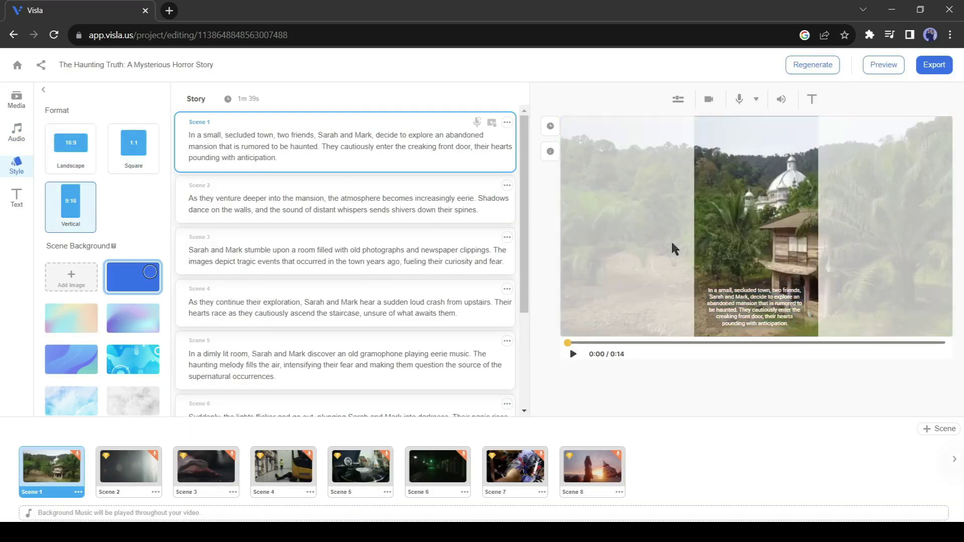
{"action": "scroll", "coordinate": [104, 260], "scroll_direction": "down", "scroll_amount": 2}
{"action": "scroll", "coordinate": [104, 260], "scroll_direction": "up", "scroll_amount": 2}
{"action": "left_click", "coordinate": [71, 149]}
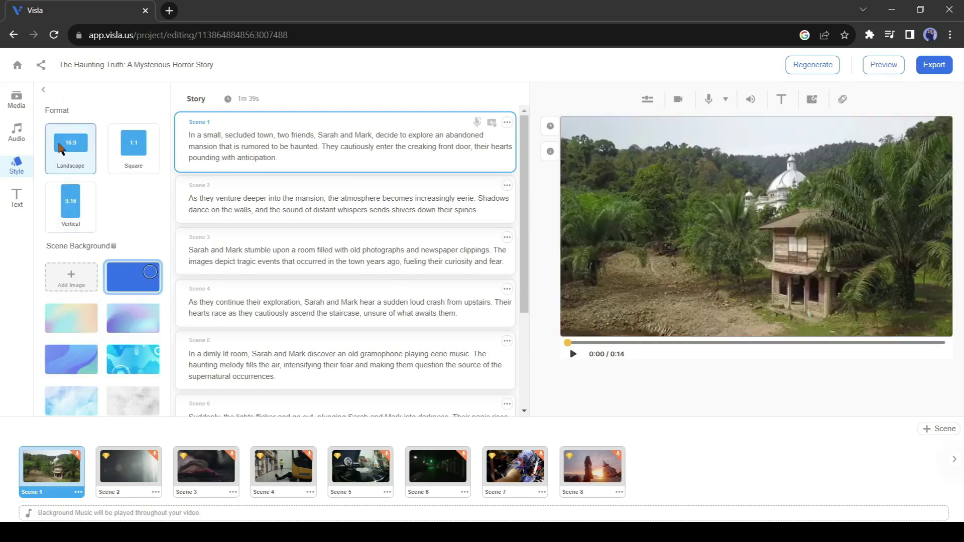
{"action": "left_click", "coordinate": [20, 206]}
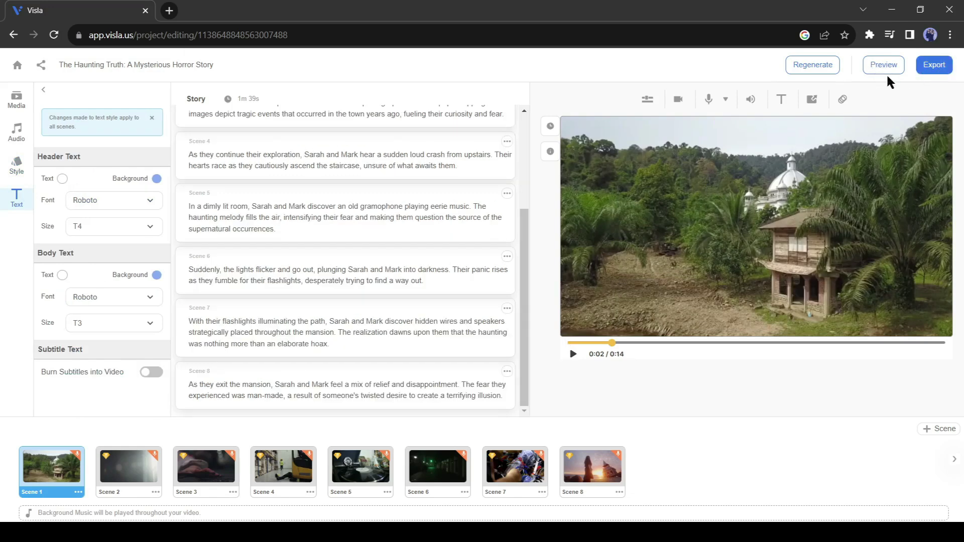
- Export the edited Haunting Truth video, confirming the export from the preview
{"action": "left_click", "coordinate": [930, 73]}
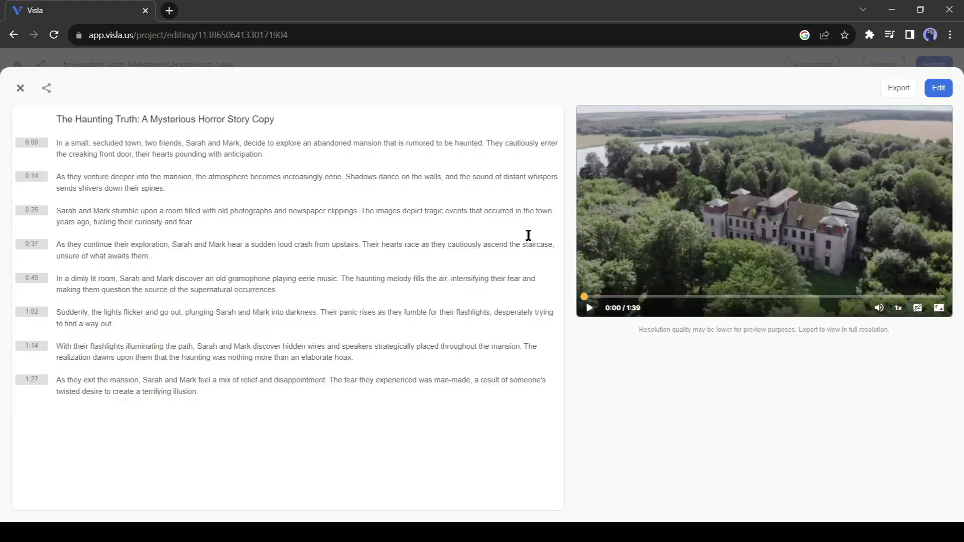
{"action": "left_click", "coordinate": [898, 91]}
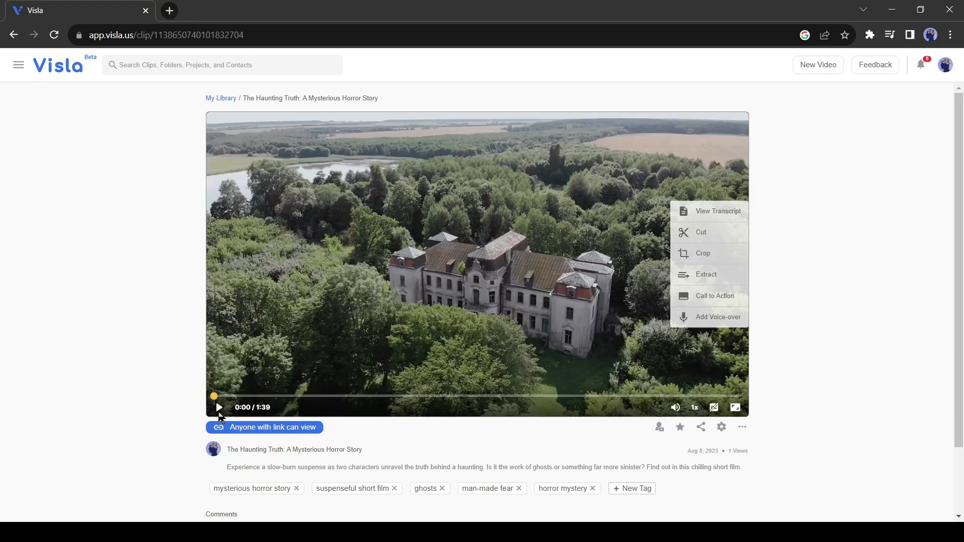
- Play the exported Haunting Truth clip, then download it from the '...' menu
{"action": "left_click", "coordinate": [219, 407]}
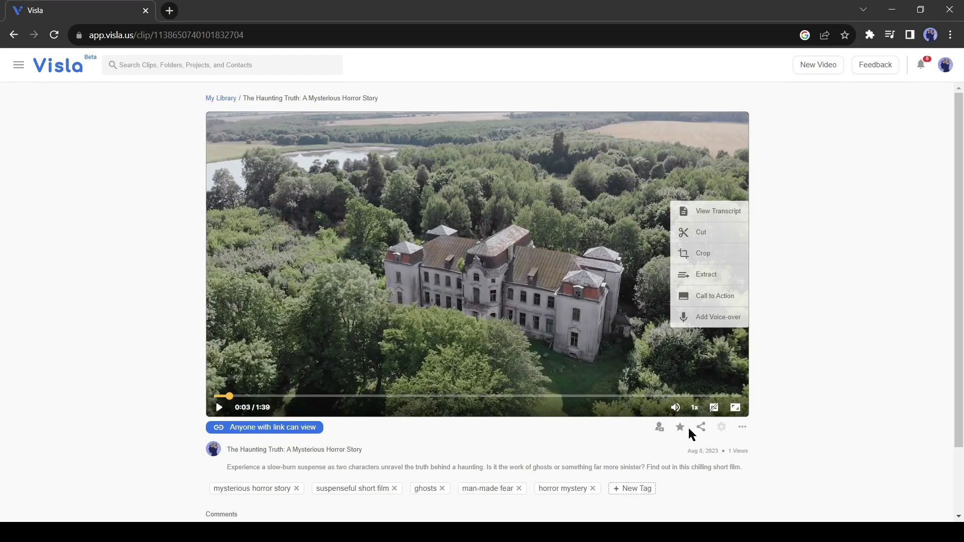
{"action": "left_click", "coordinate": [741, 426]}
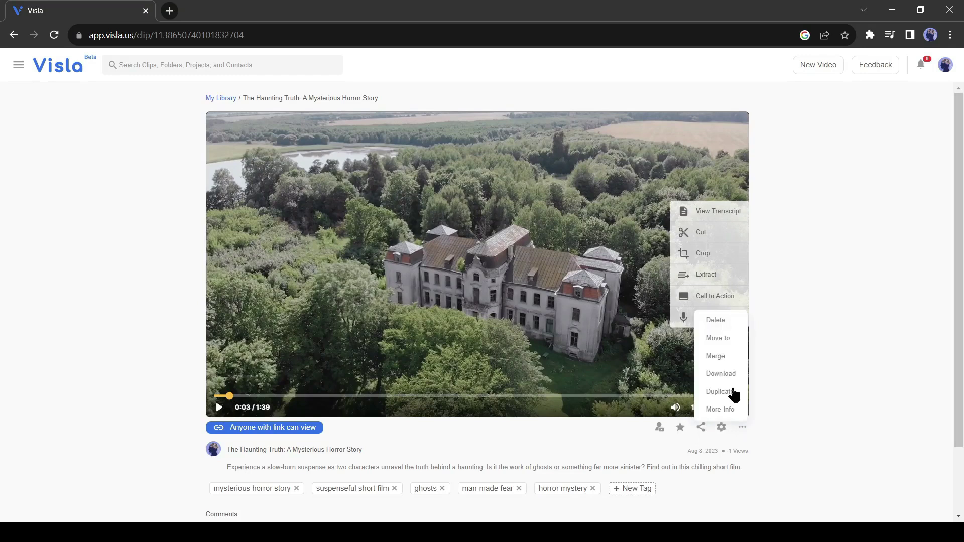
{"action": "left_click", "coordinate": [721, 374]}
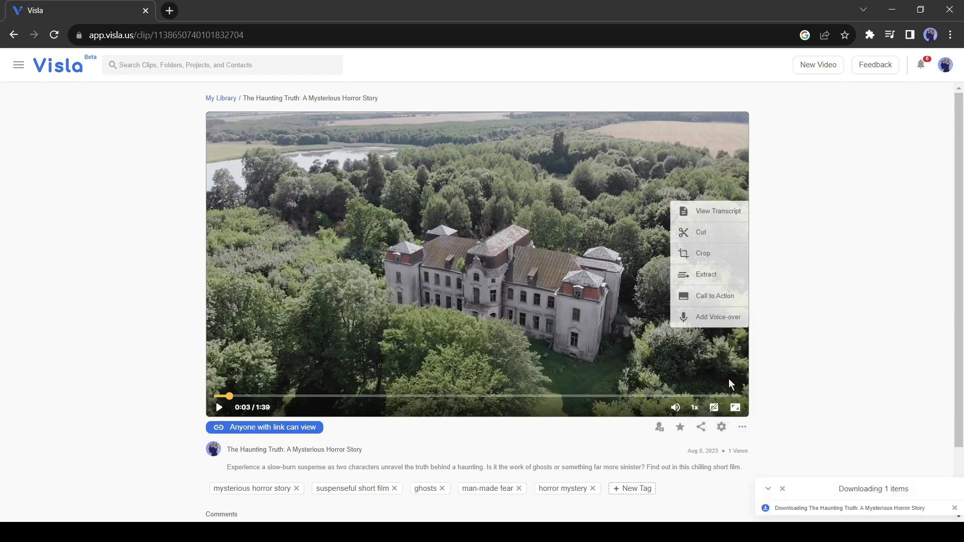